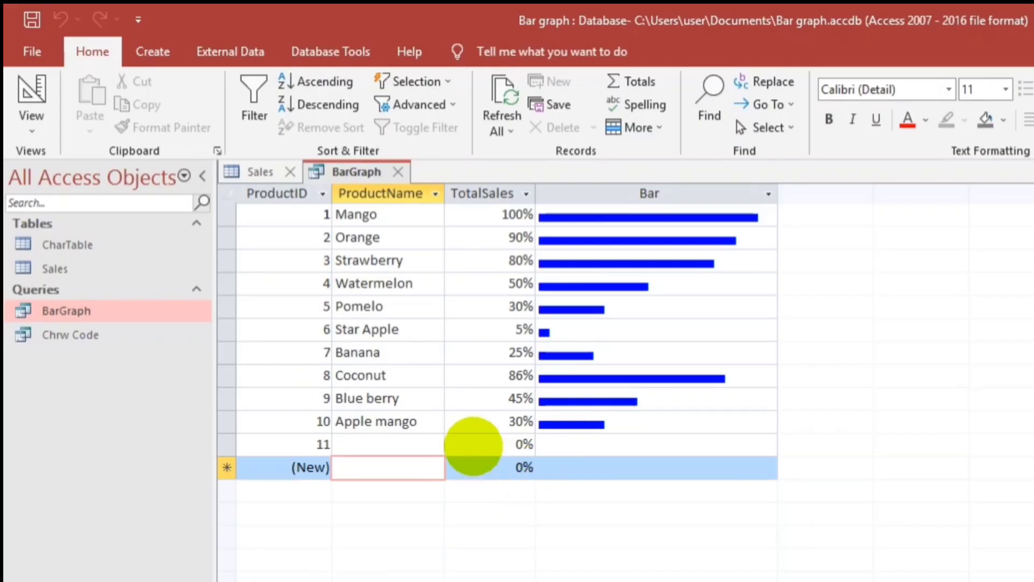
Open the Chrw Code query in Datasheet view to see character codes 9600–9609 and their symbols.
double_click(89, 335)
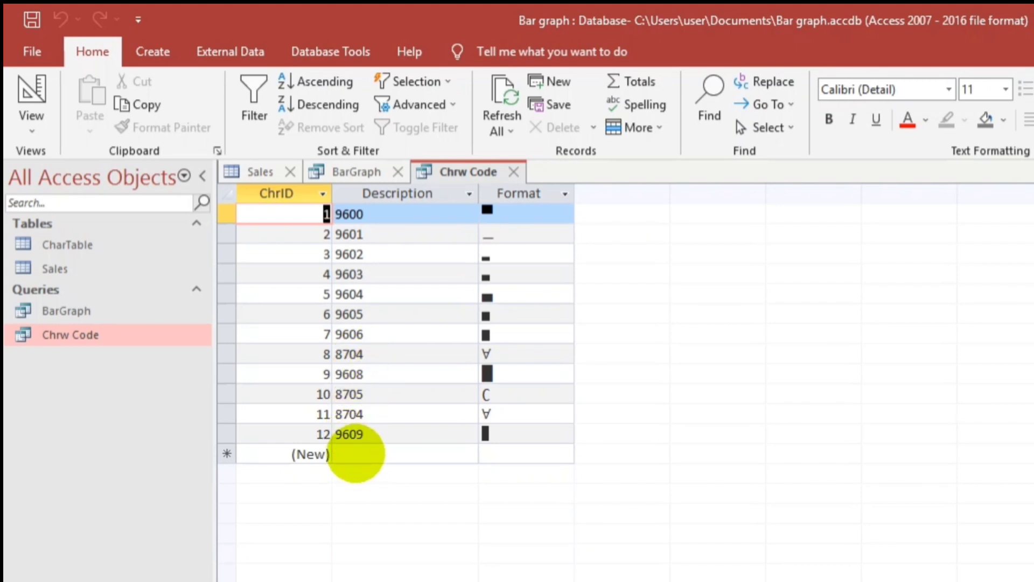
Add new Chrw Code records for character codes 9600 and 1200.
left_click(355, 454)
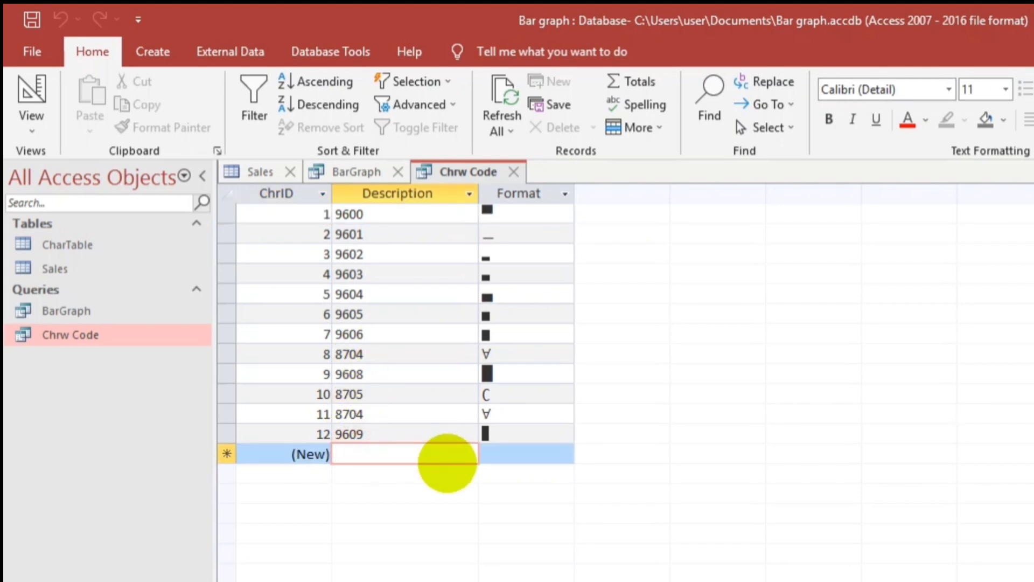
type("9600")
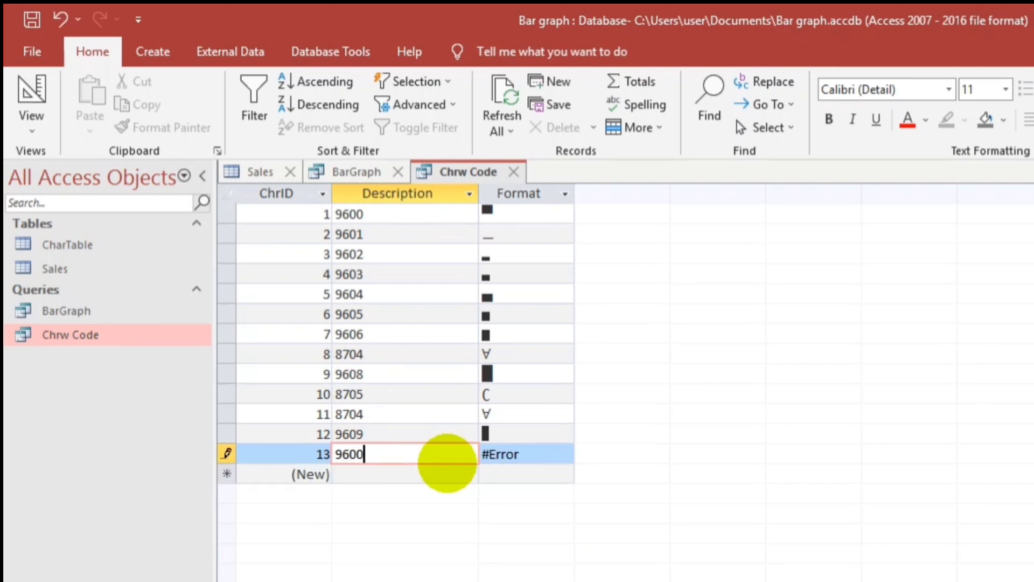
key("Return")
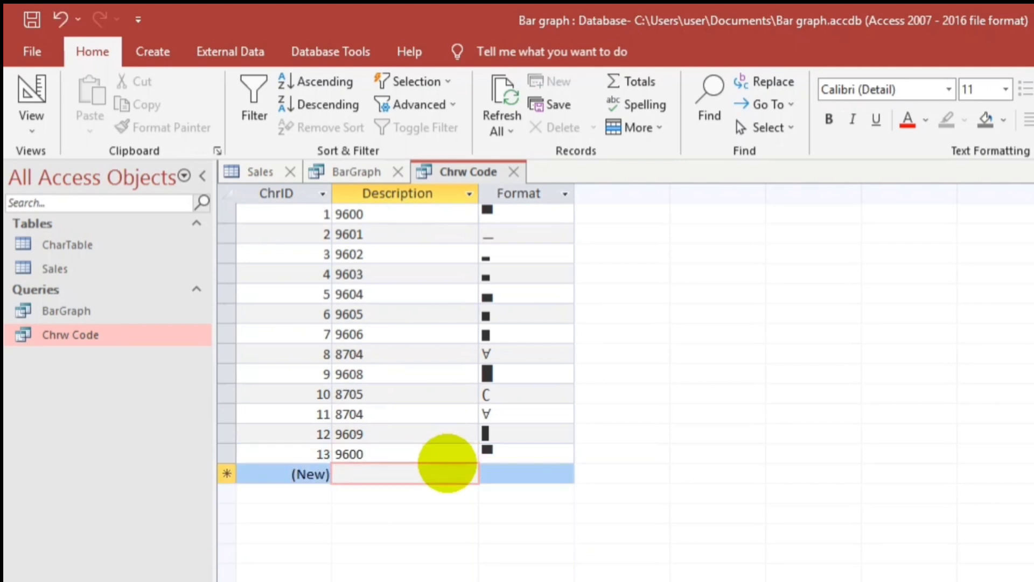
type("1200")
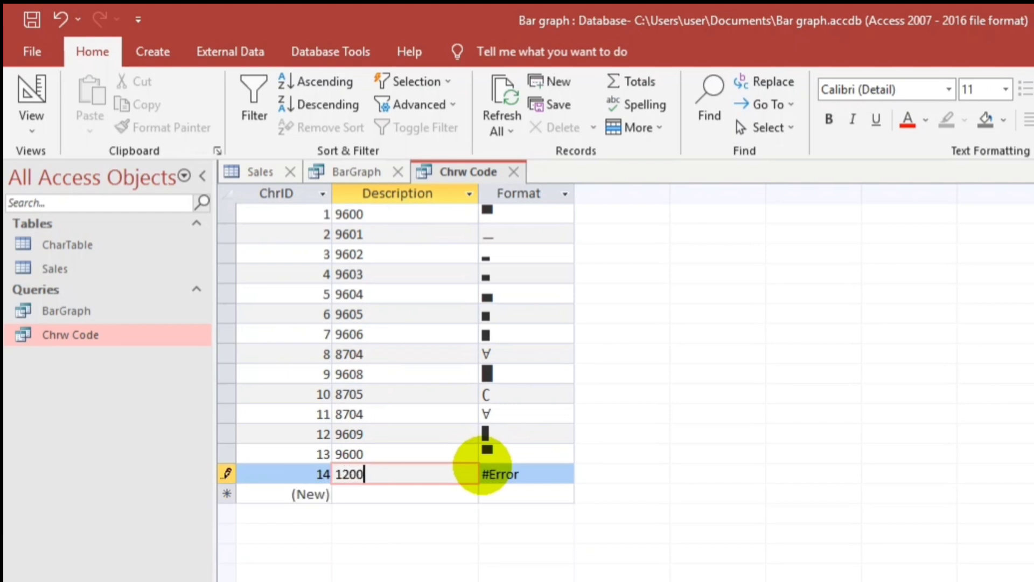
key("Return")
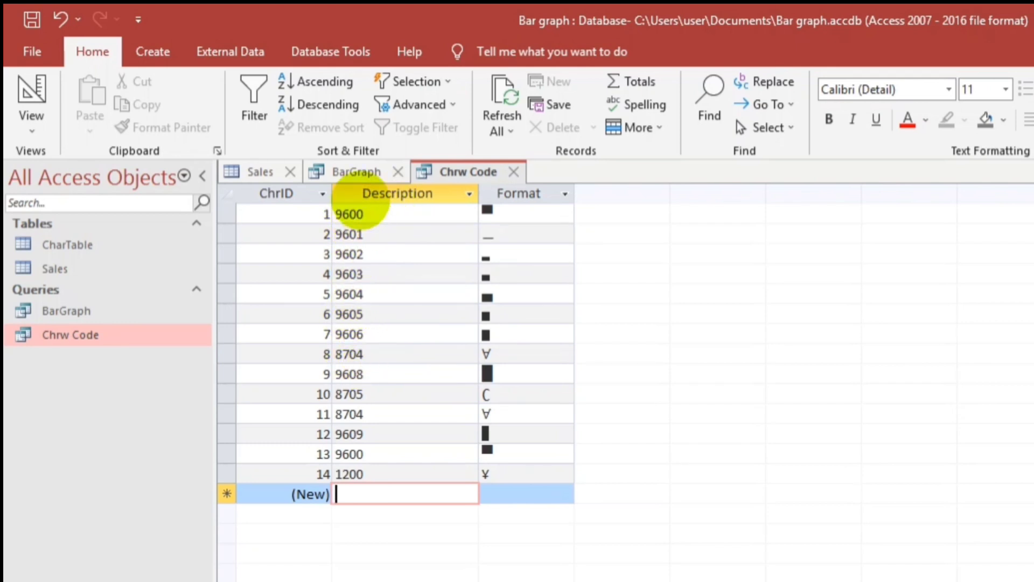
Close the BarGraph, Chrw Code and Sales tabs and start a new query in Design view.
left_click(397, 171)
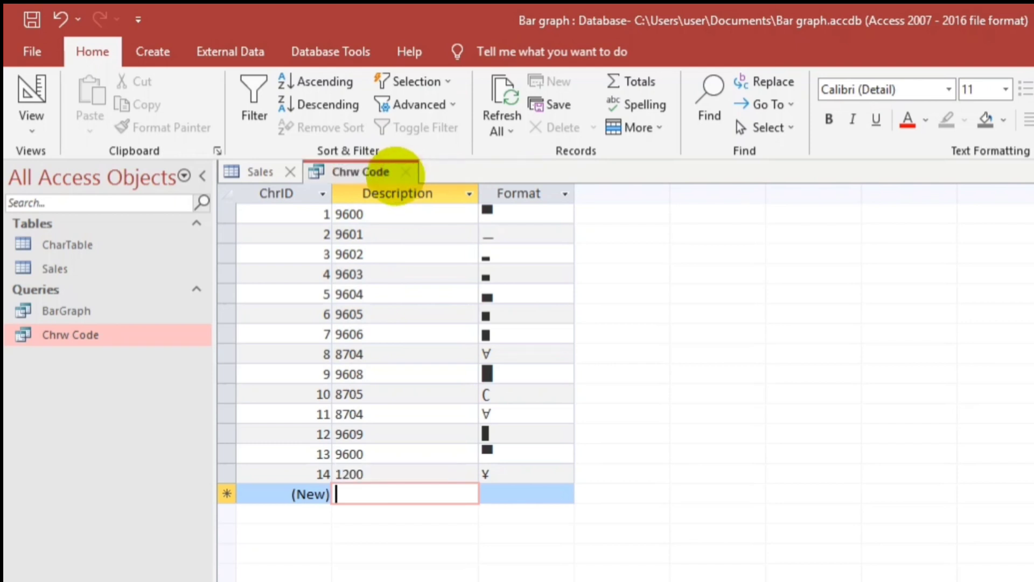
left_click(406, 170)
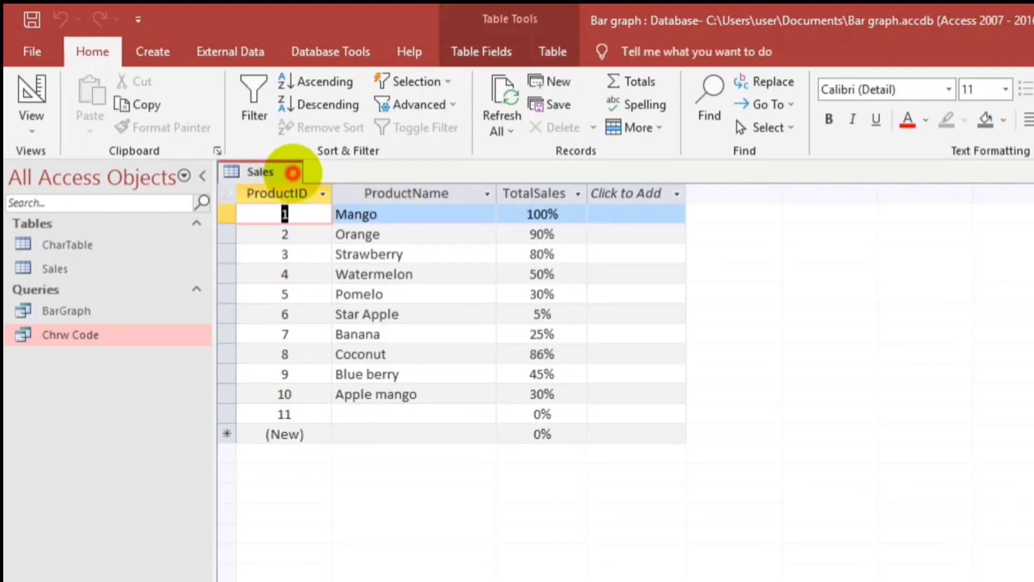
left_click(290, 172)
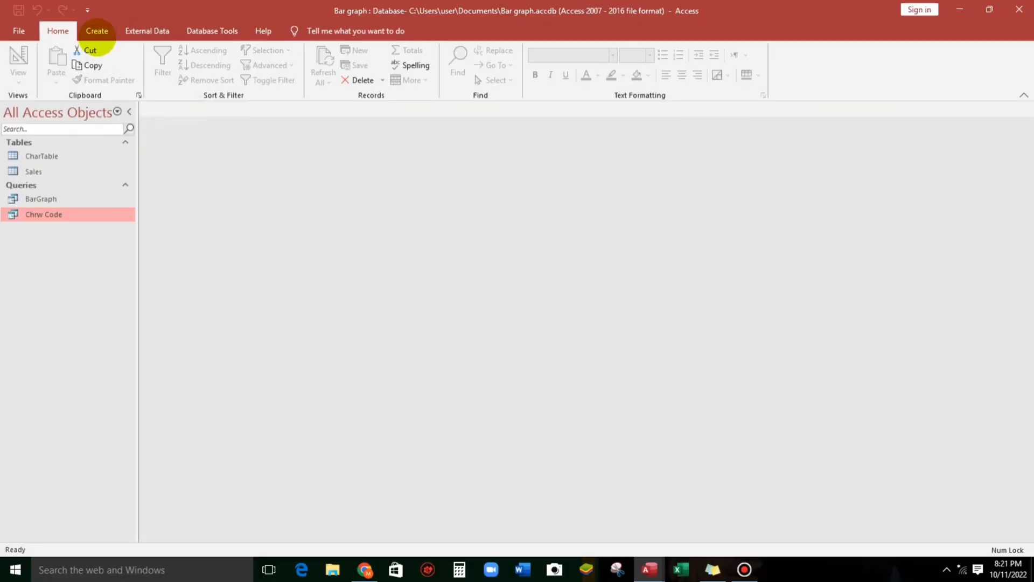
left_click(97, 31)
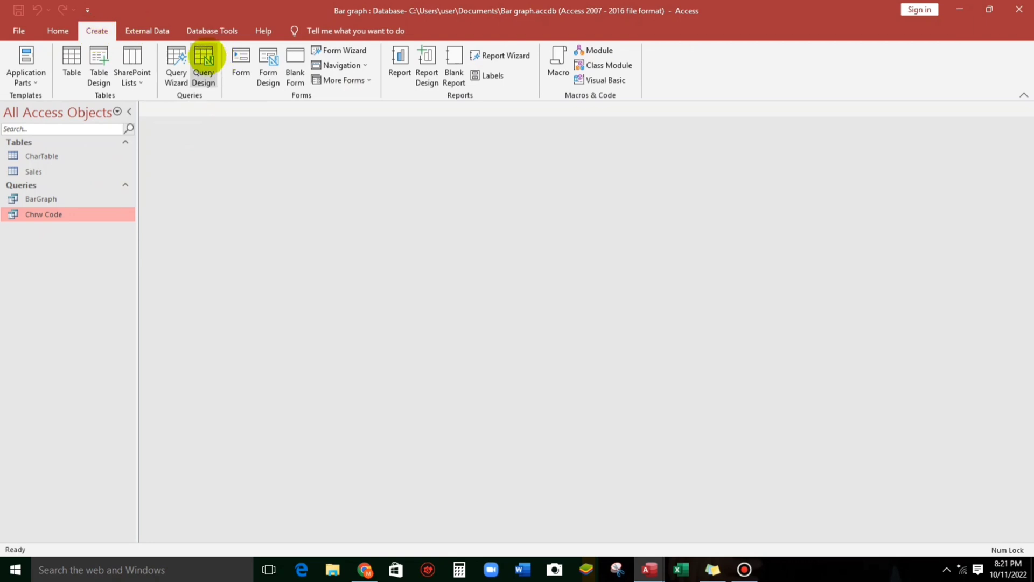
left_click(203, 57)
Add the Sales table with ProductID, ProductName and TotalSales to the query and preview the results.
left_click_drag(483, 242, 406, 212)
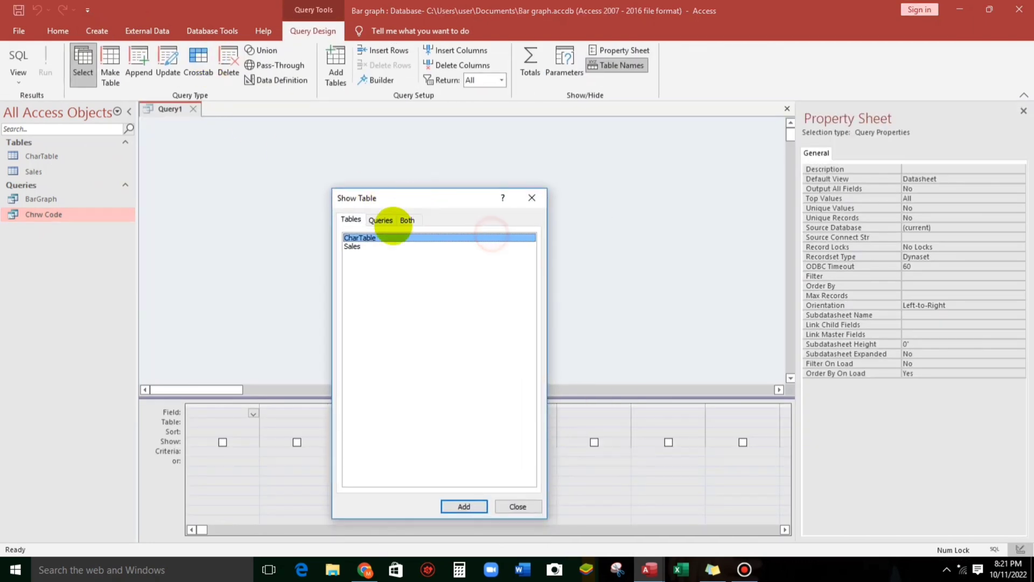
left_click(531, 198)
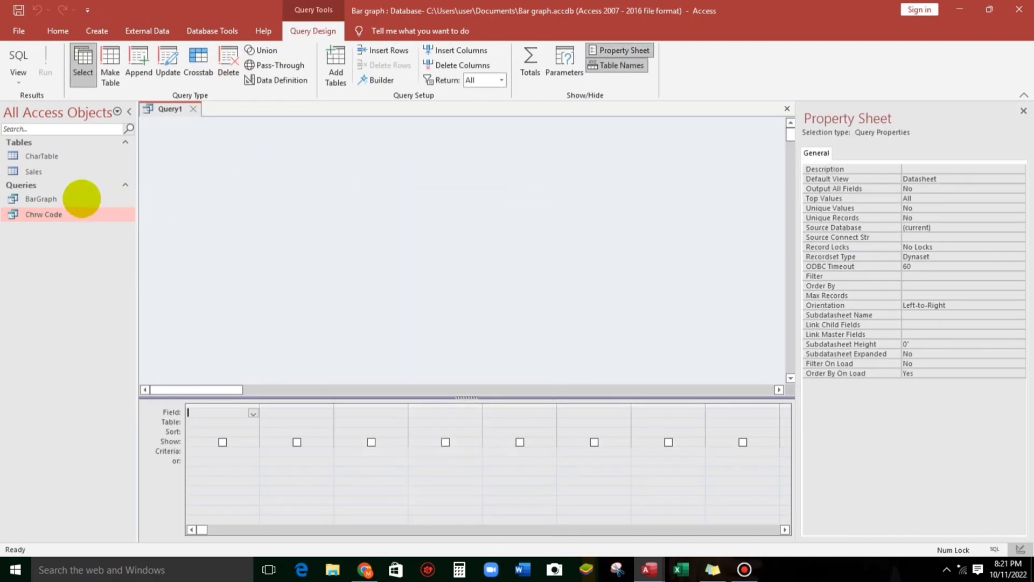
left_click_drag(33, 172, 319, 176)
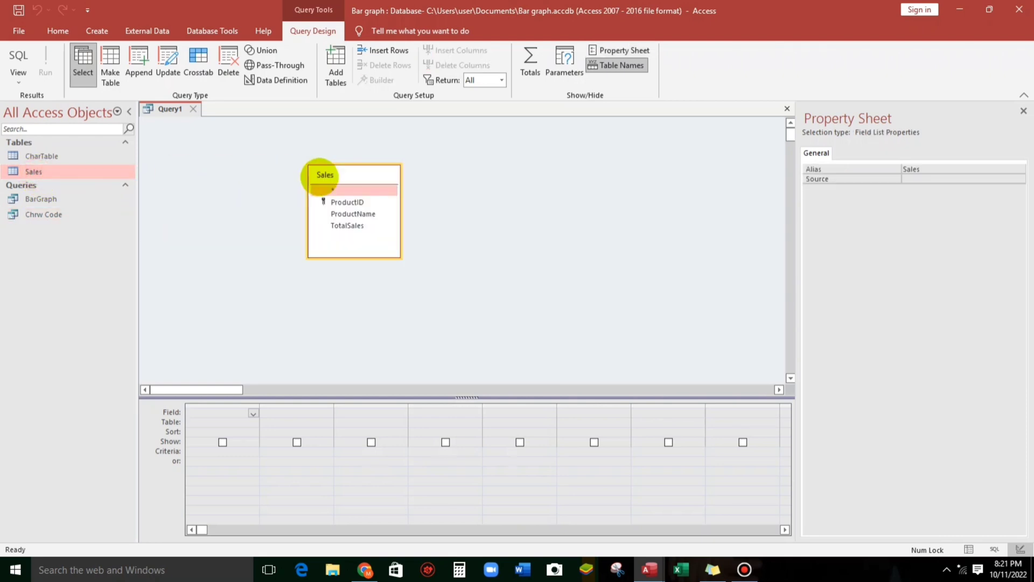
left_click_drag(398, 254, 484, 271)
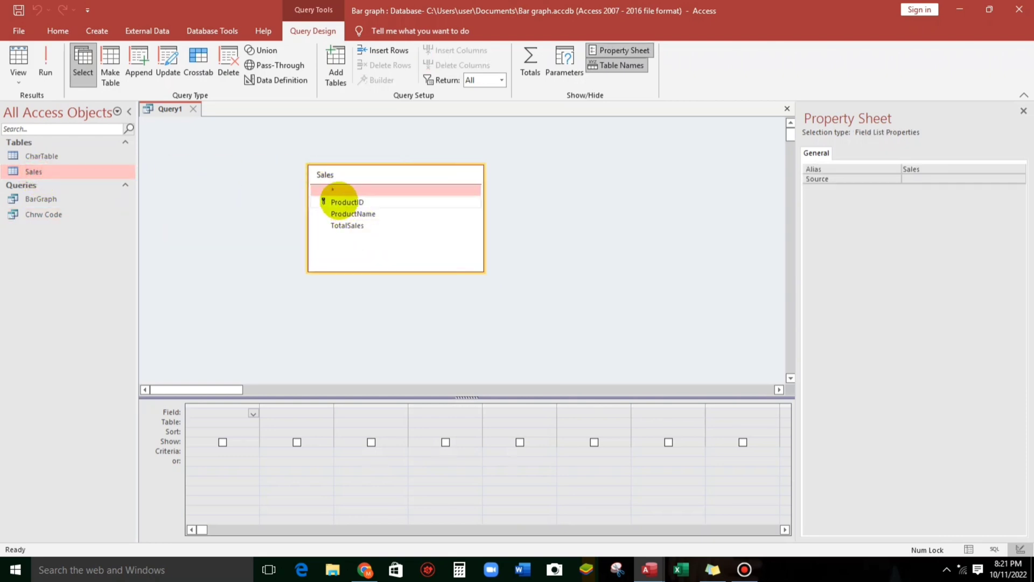
double_click(335, 202)
double_click(340, 213)
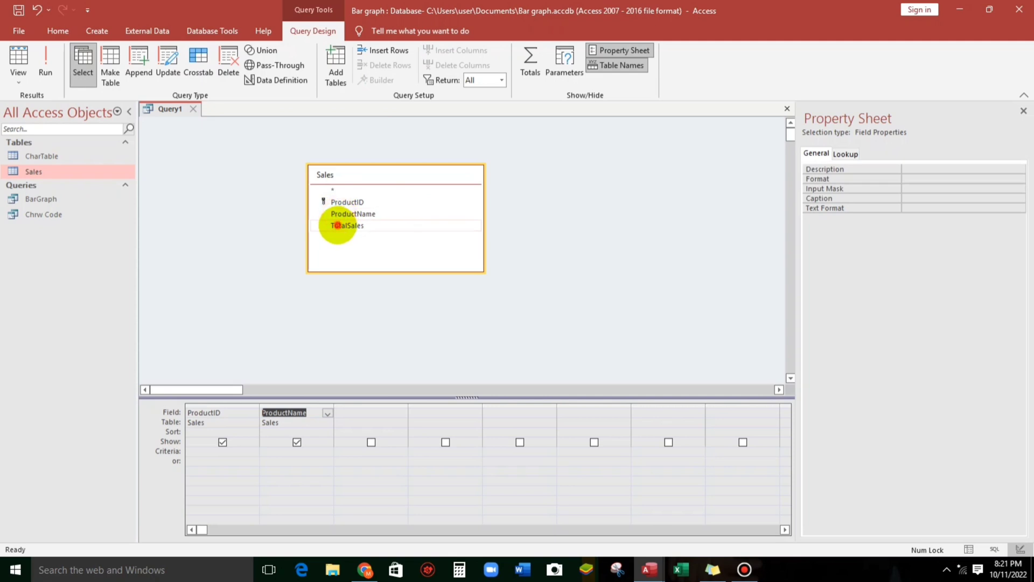
double_click(338, 225)
left_click(21, 64)
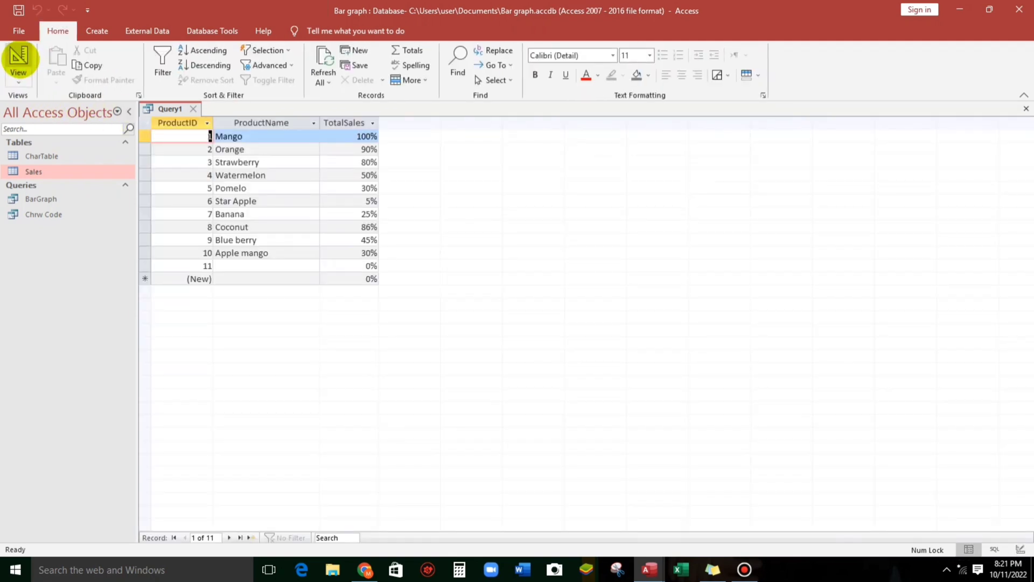
left_click(19, 54)
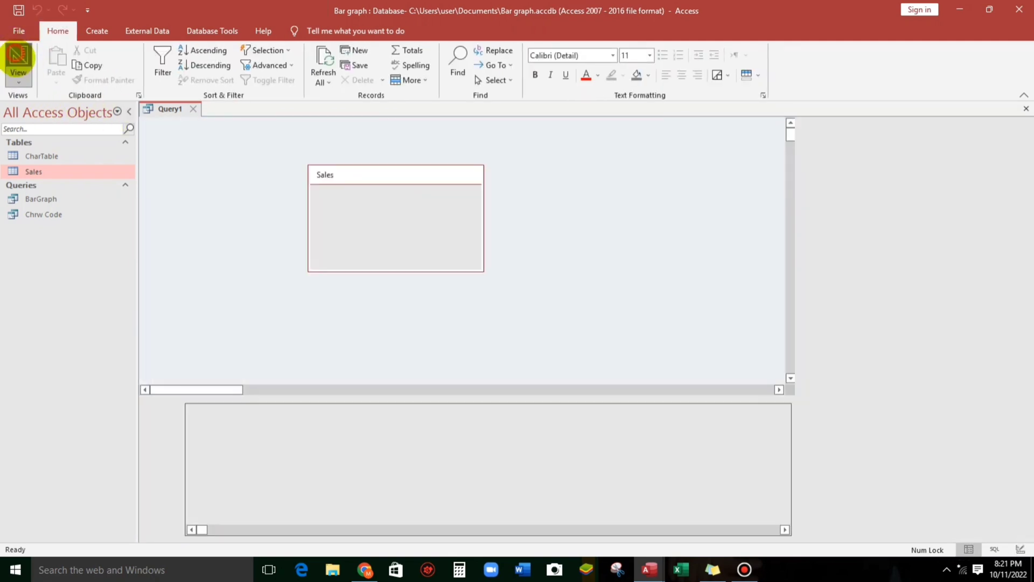
left_click(427, 412)
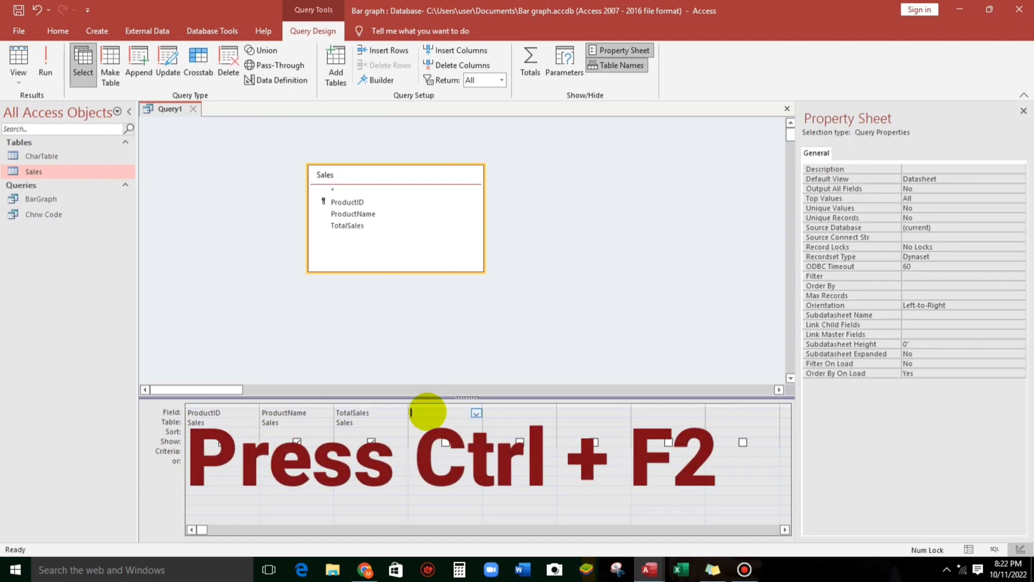
Open the Expression Builder for the fourth field with Ctrl+F2, positioned beside the Sales table.
key("ctrl+F2")
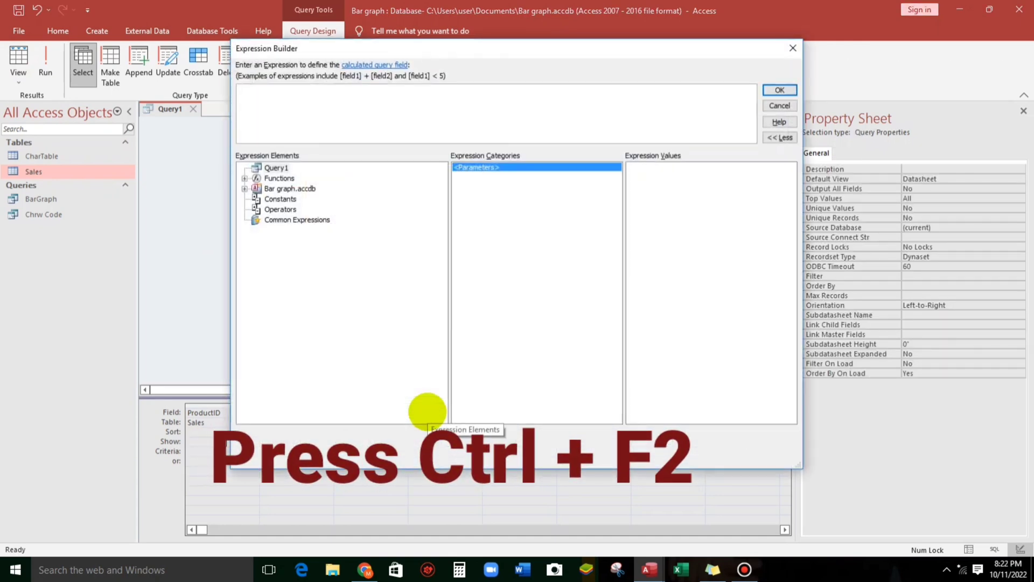
left_click_drag(408, 47, 455, 167)
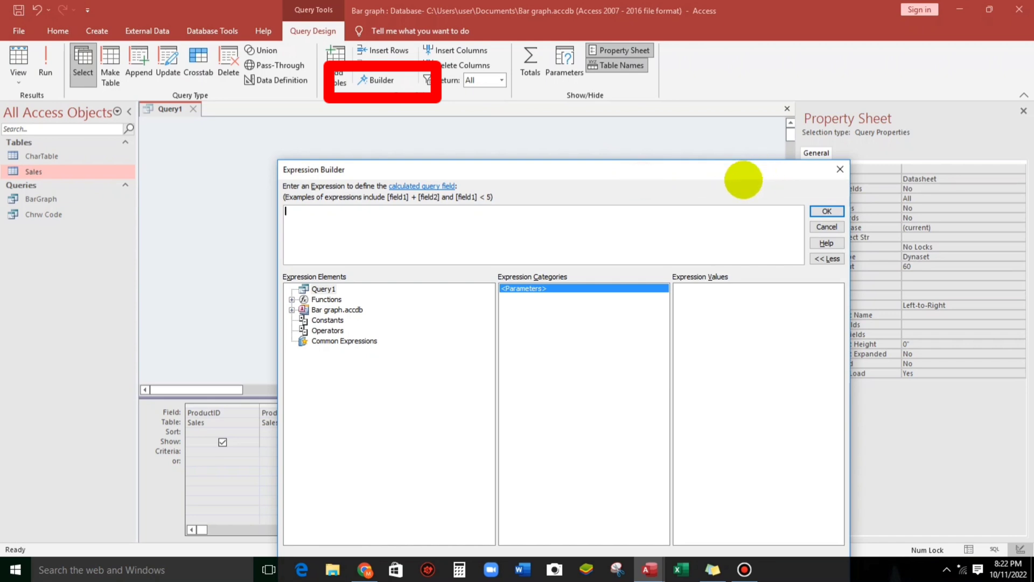
left_click_drag(567, 167, 735, 145)
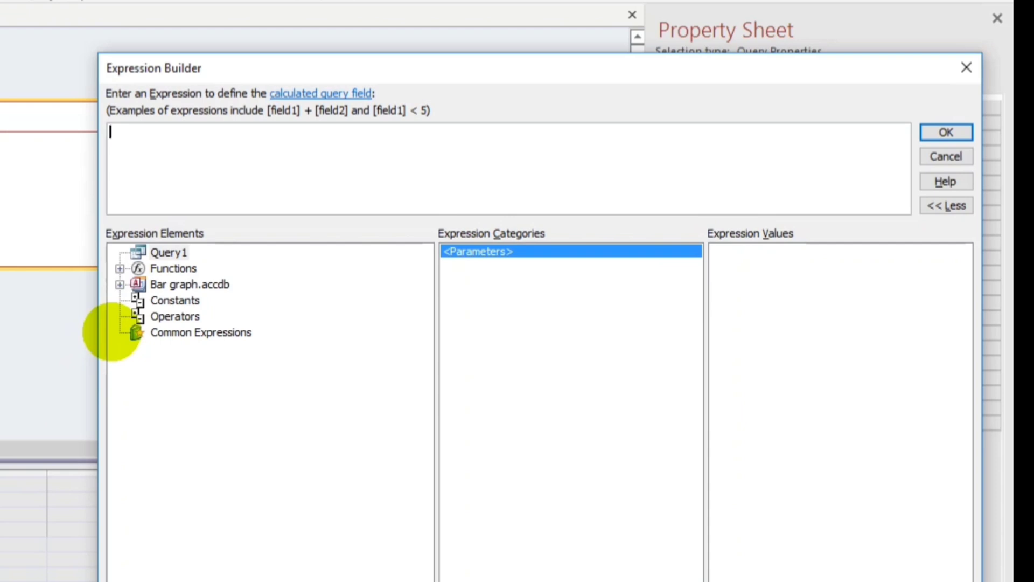
Enter CInt([TotalSales]) and ChrW(9604) as the expression's two arguments.
type("cin")
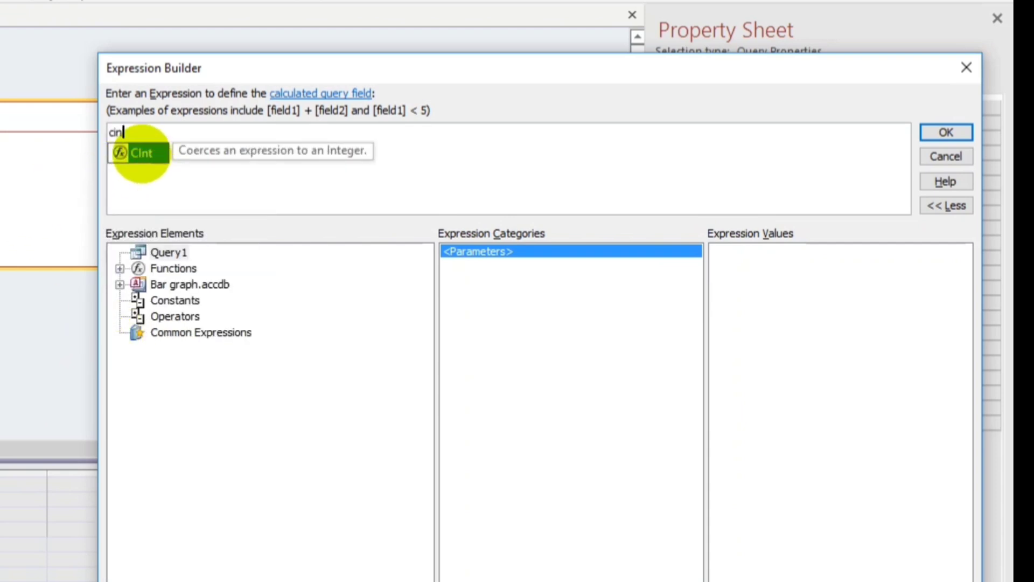
double_click(141, 153)
type("[]")
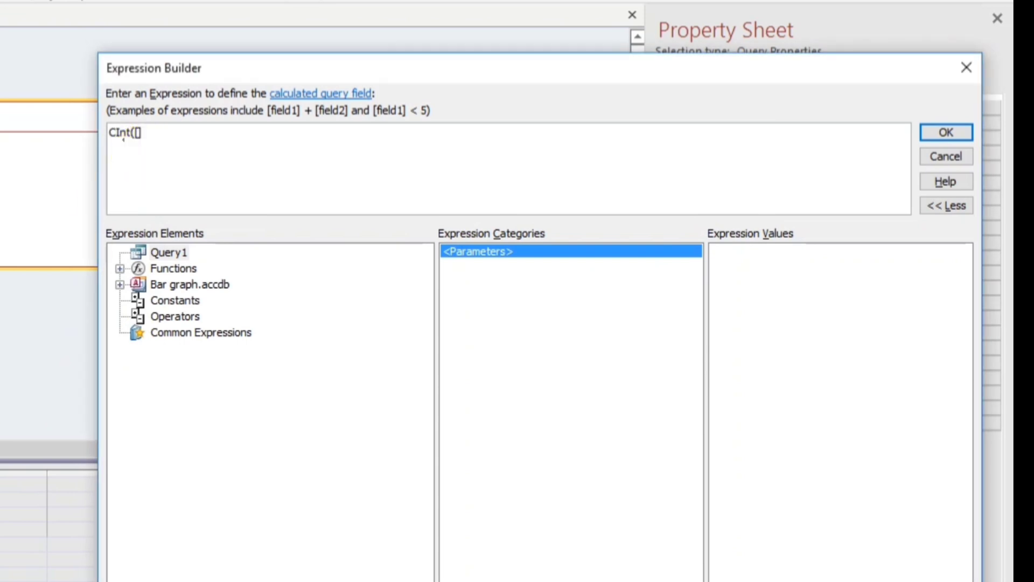
type("Total")
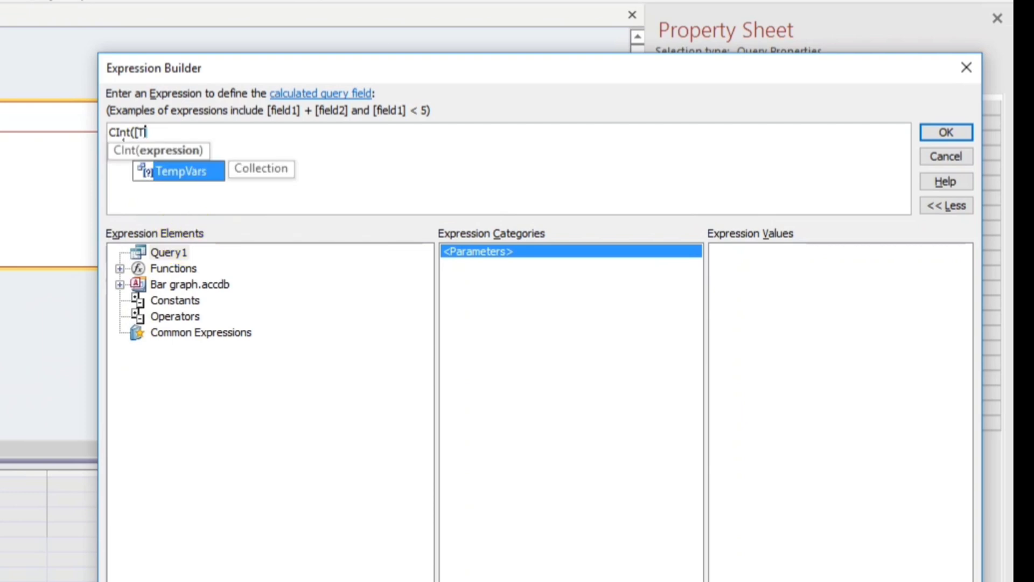
type("Sal")
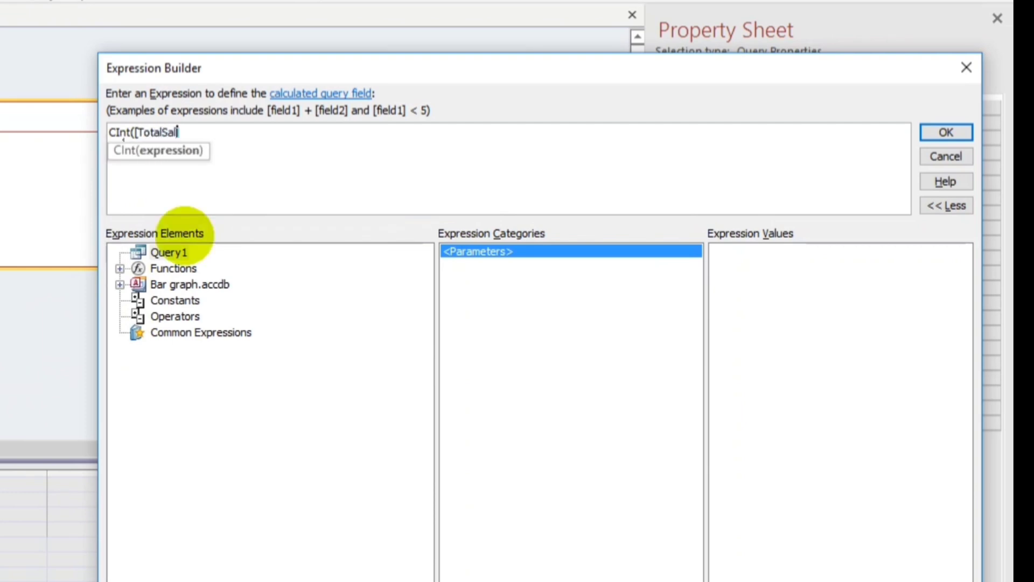
type("es")
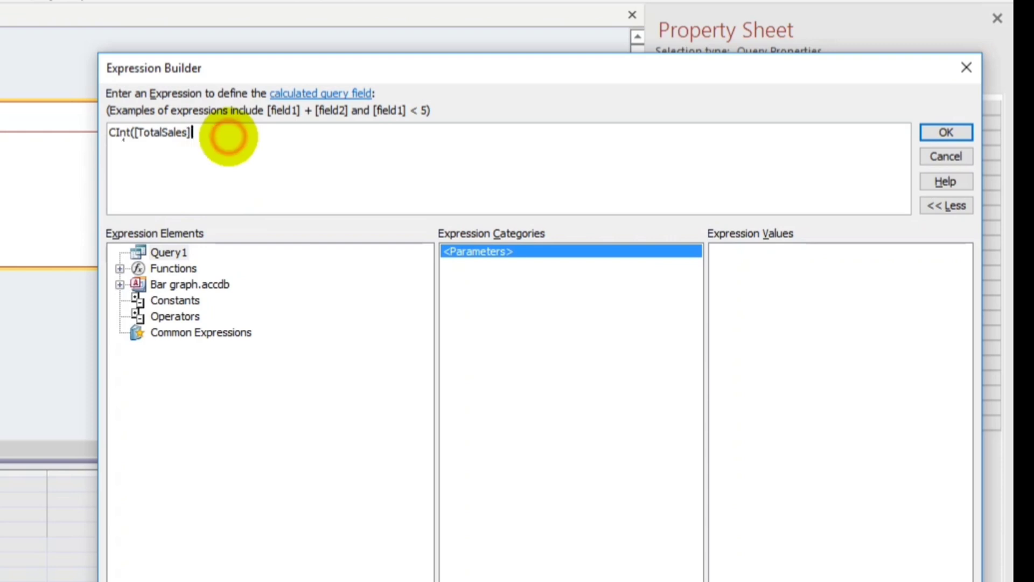
type(")")
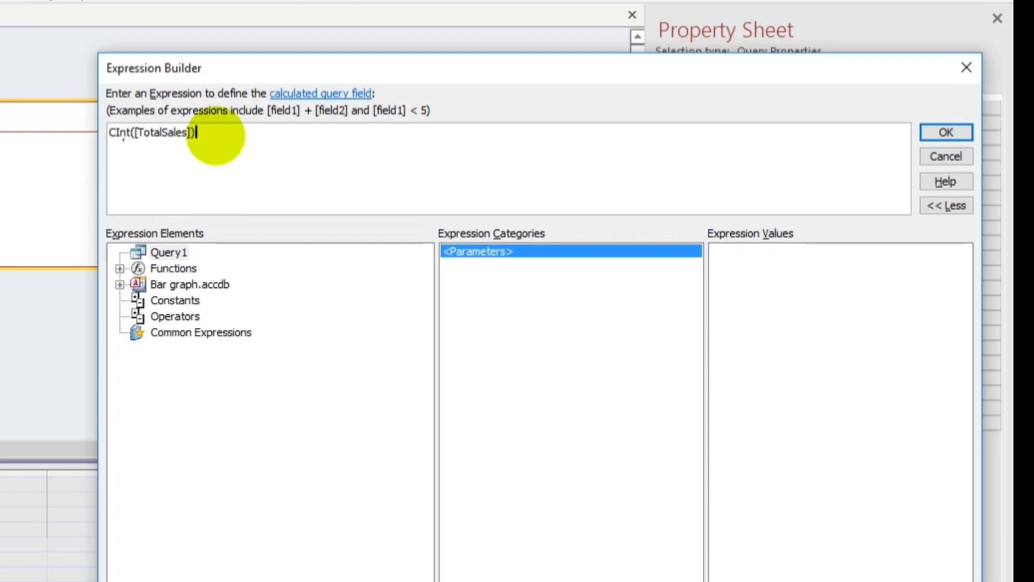
type(",")
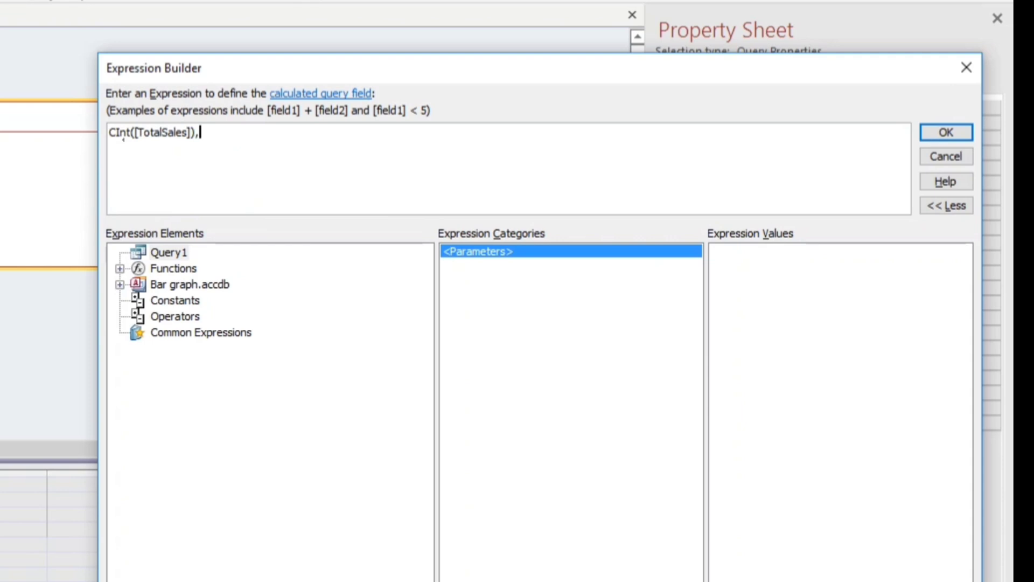
type("chr")
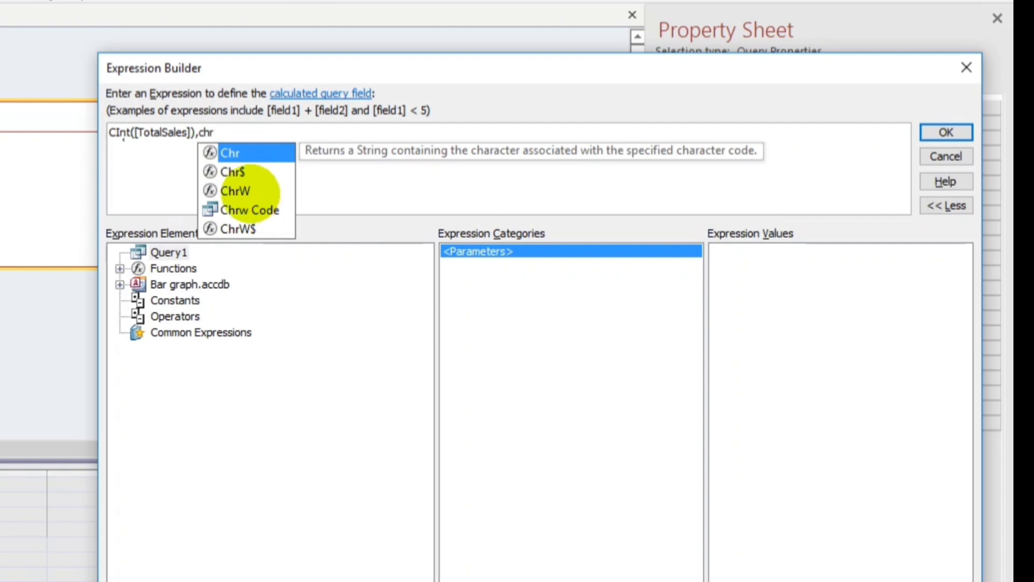
double_click(247, 191)
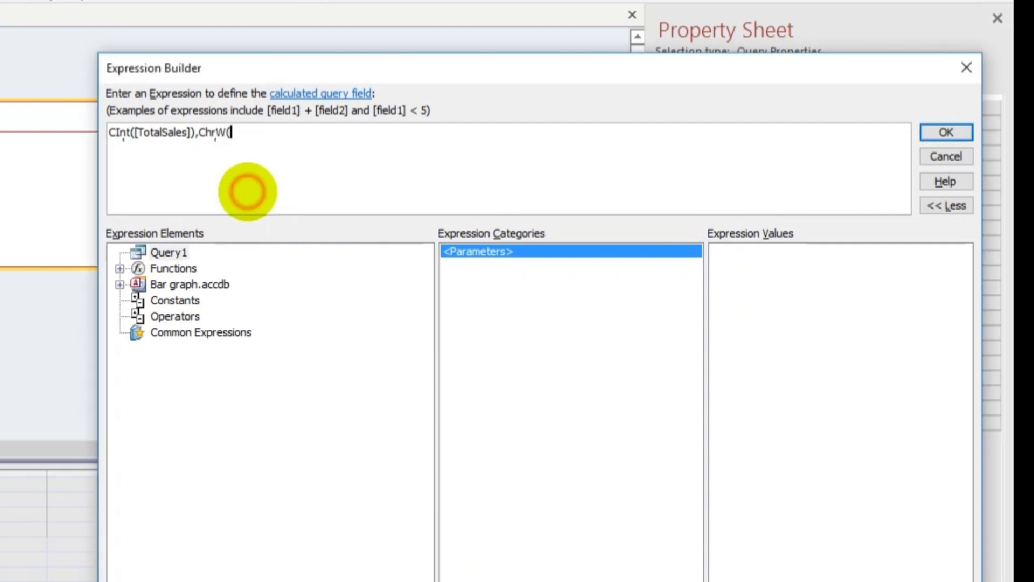
type("96")
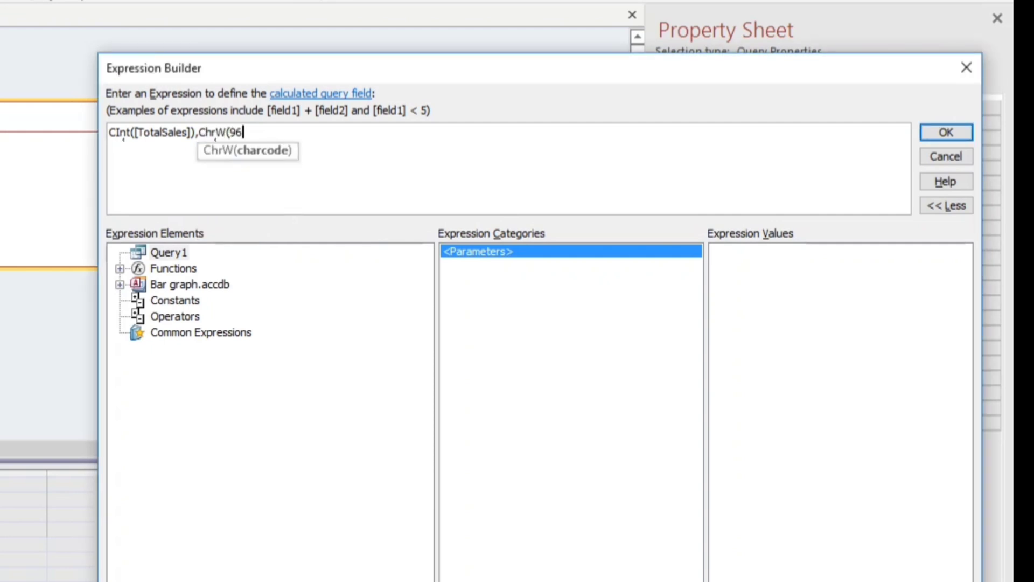
type("04)")
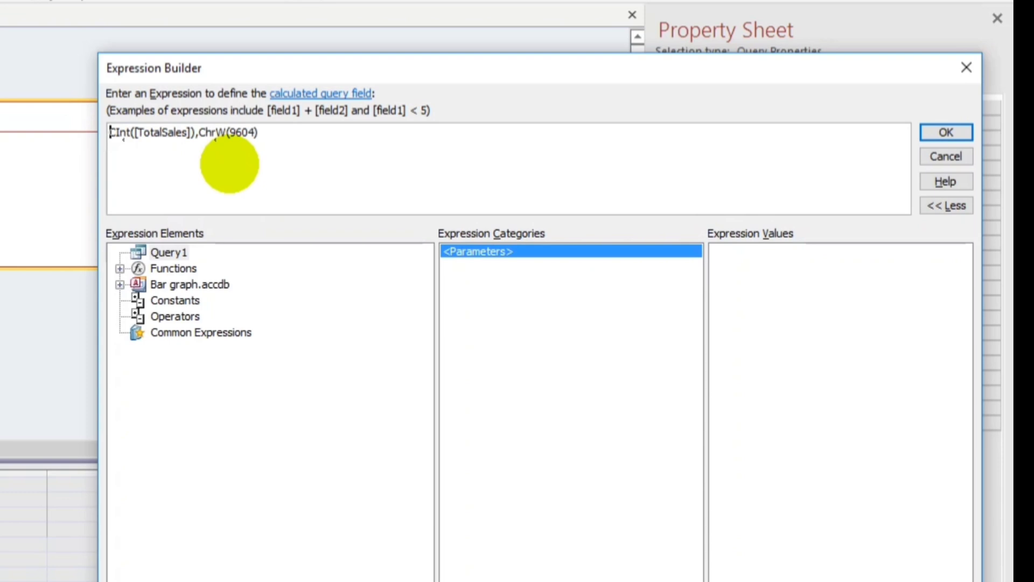
Wrap the arguments in String(...) and name the field Bar, replacing the leading =.
type("=Strin")
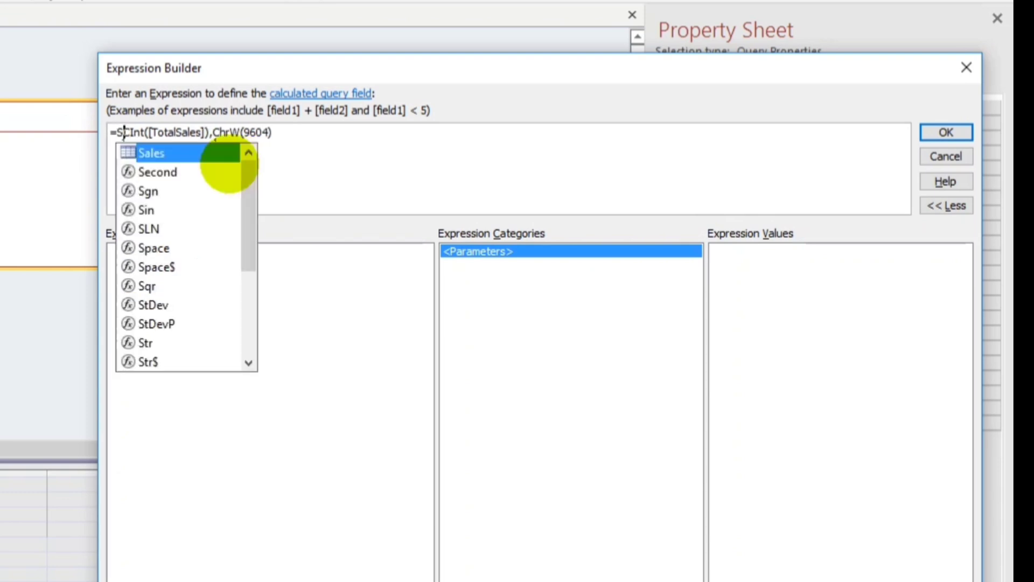
type("g(")
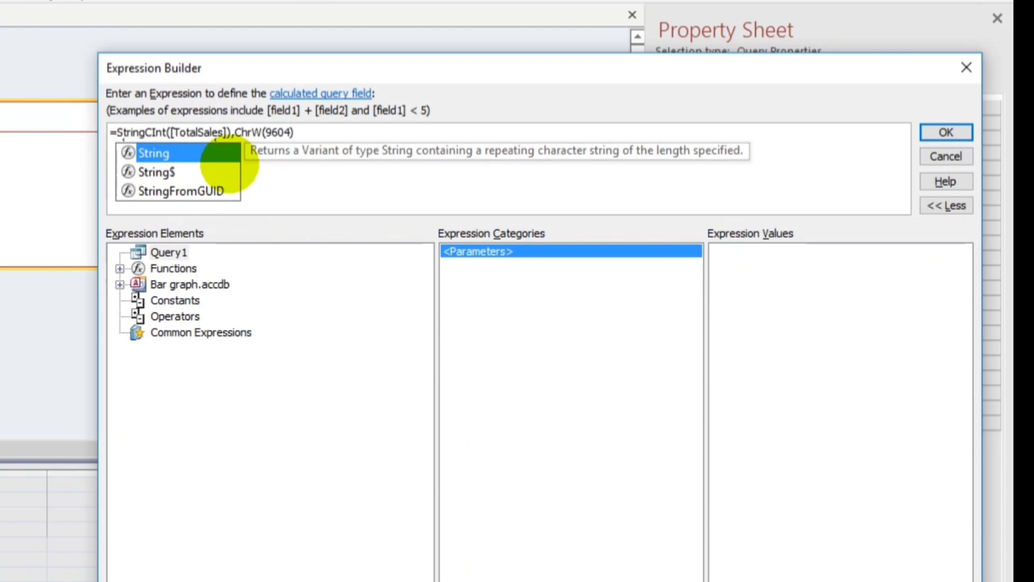
left_click(314, 133)
type(")")
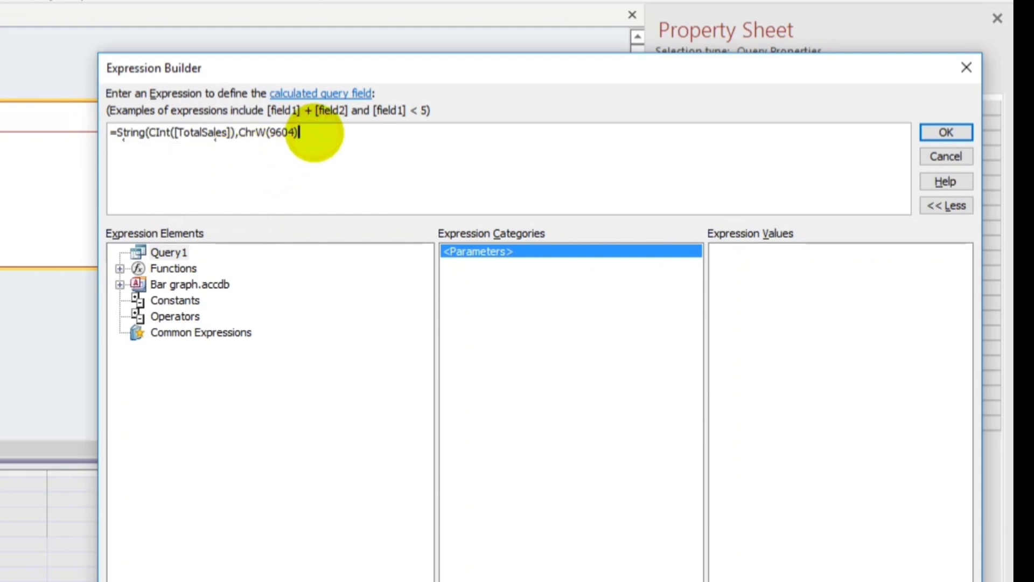
type(")")
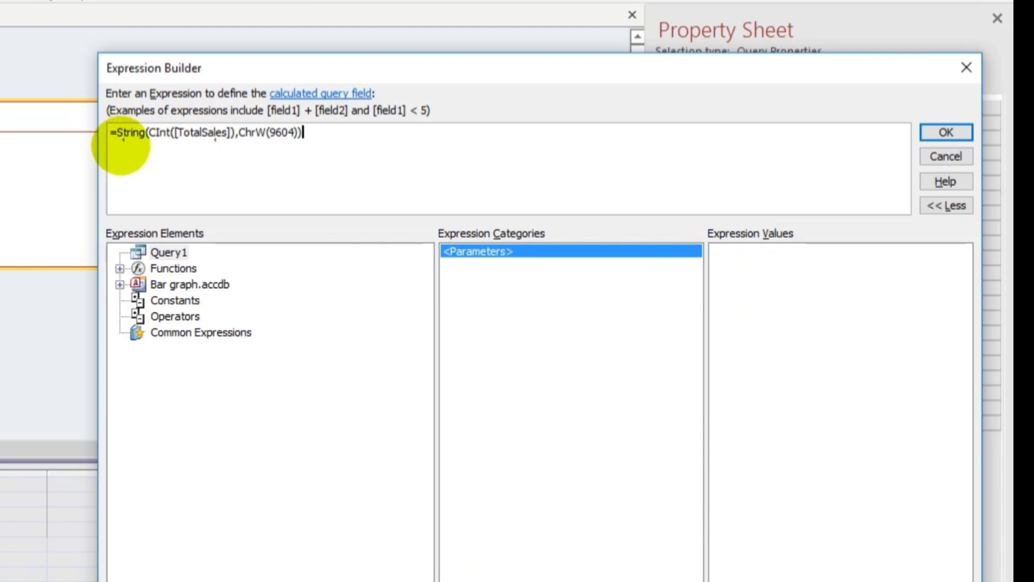
left_click_drag(116, 133, 97, 132)
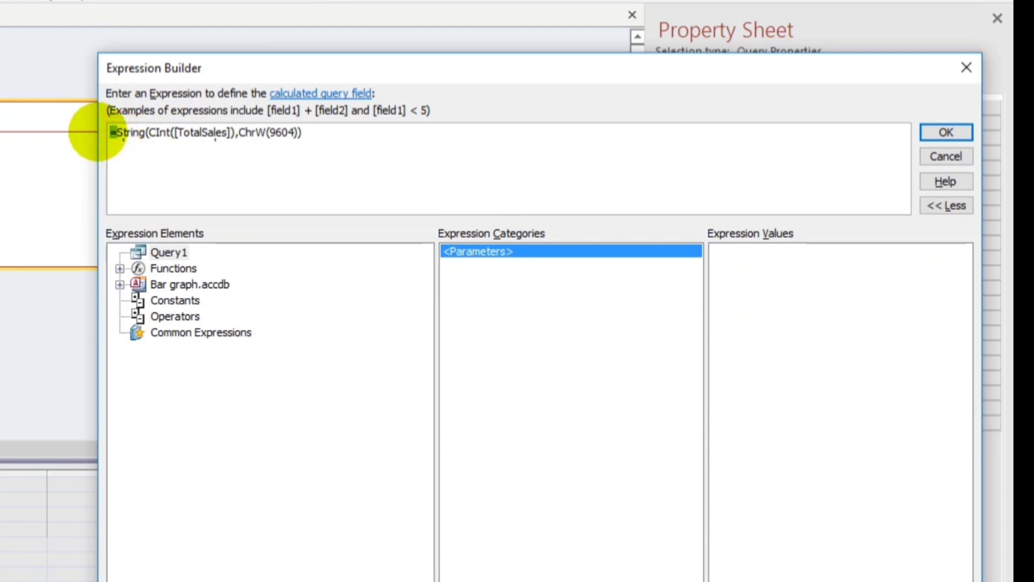
type("BarGr")
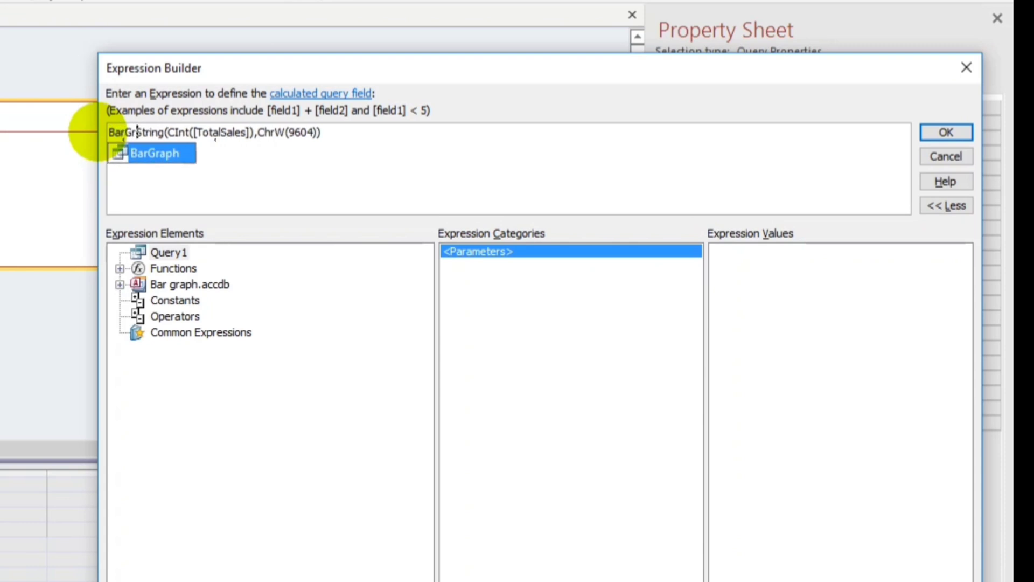
key("BackSpace")
key("BackSpace")
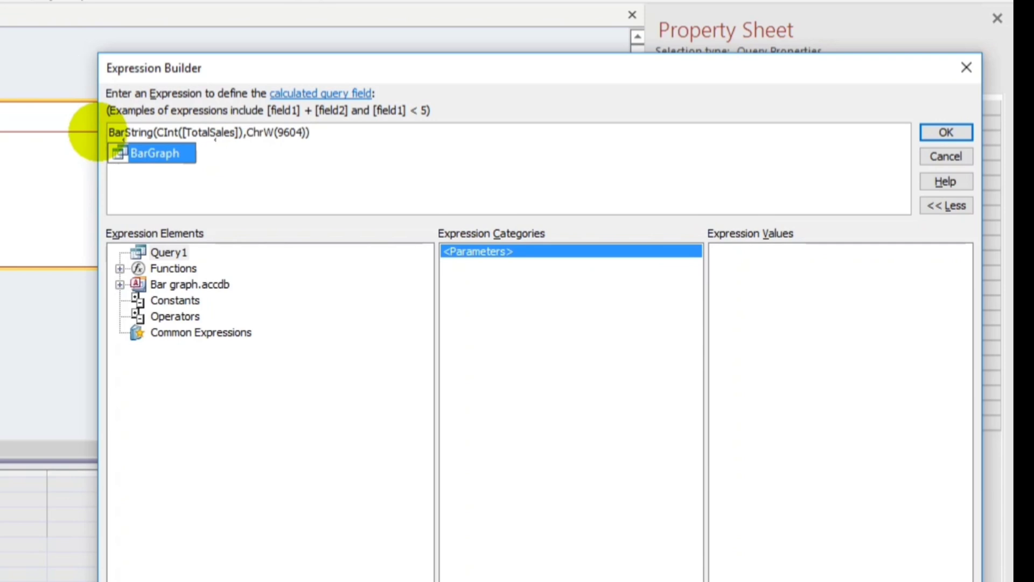
type(":")
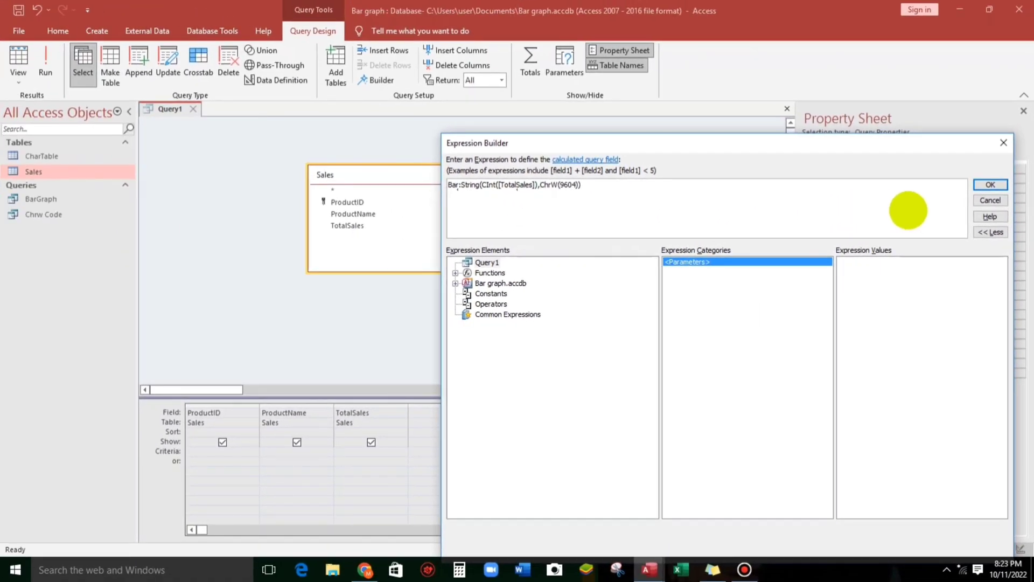
Add the Bar expression to Query1, check its tiny bars, and widen the Bar grid column.
left_click(990, 184)
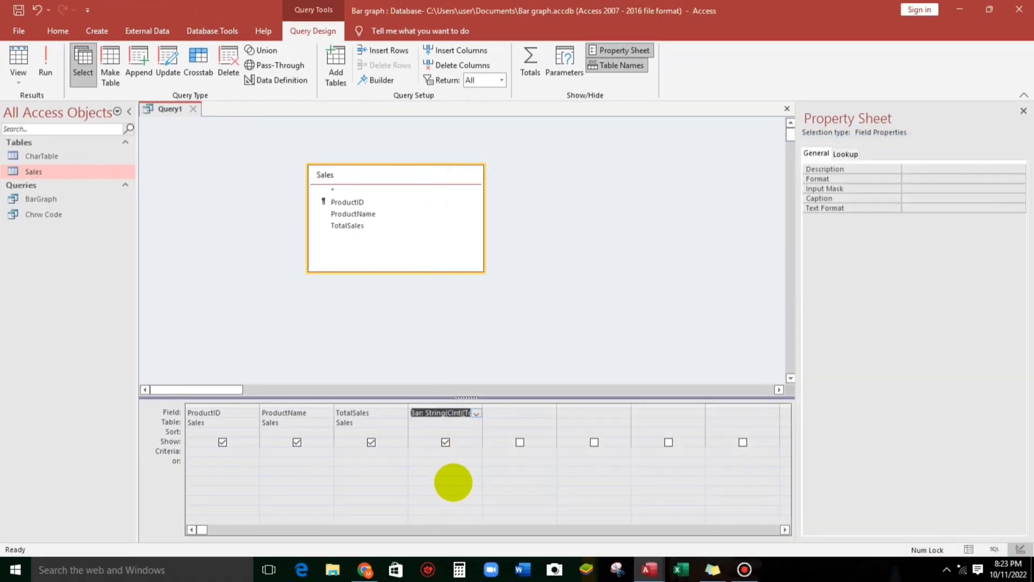
left_click(18, 57)
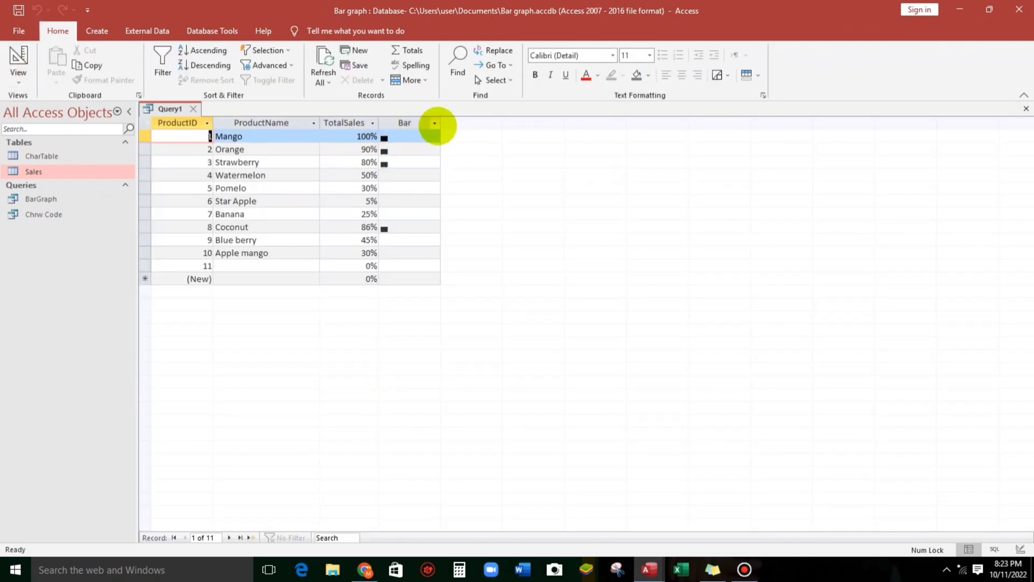
left_click_drag(442, 124, 476, 124)
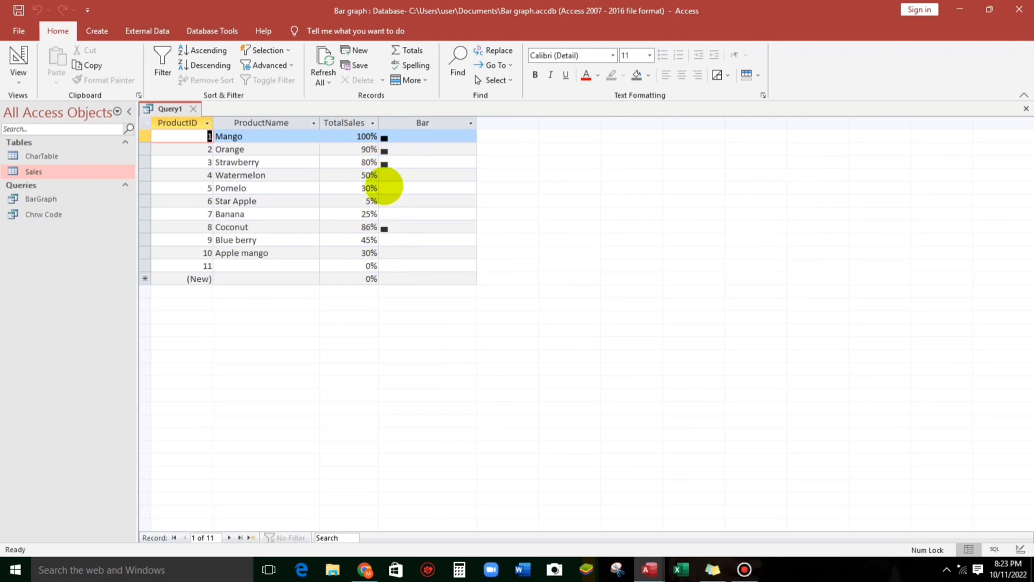
left_click(18, 59)
left_click_drag(482, 406, 625, 407)
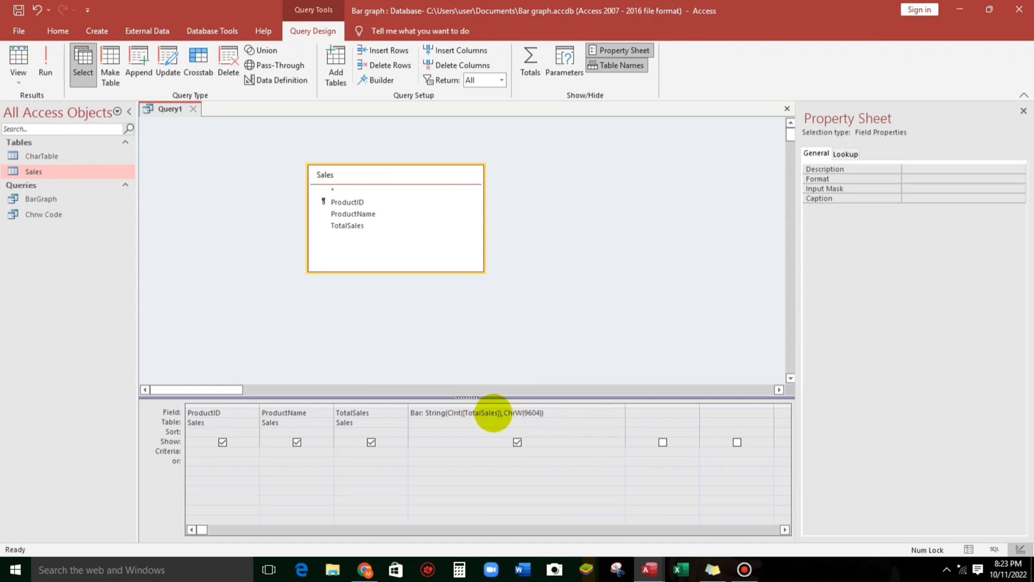
Multiply TotalSales by 10 in the Bar expression and preview the longer bars.
left_click(500, 413)
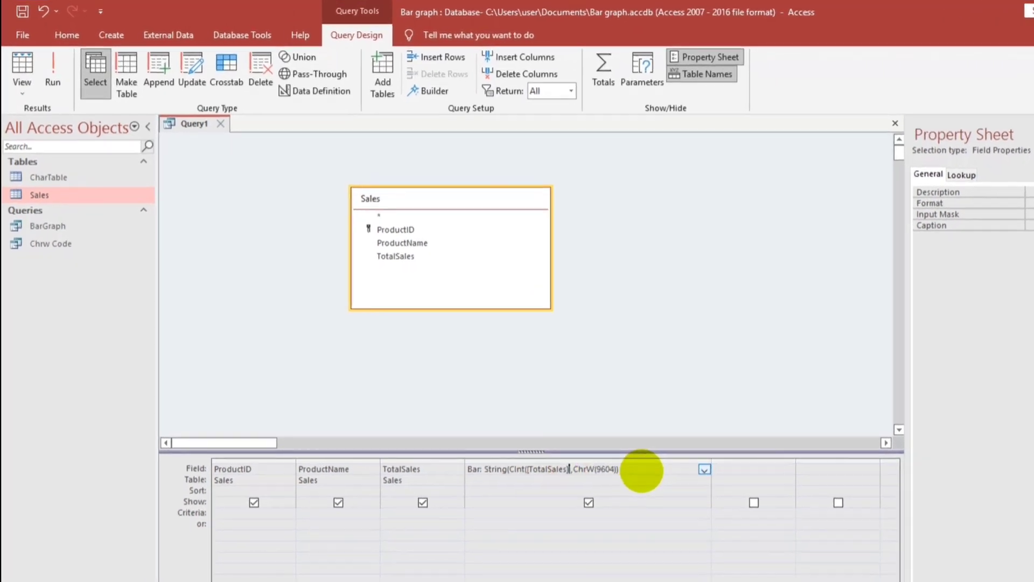
type("*")
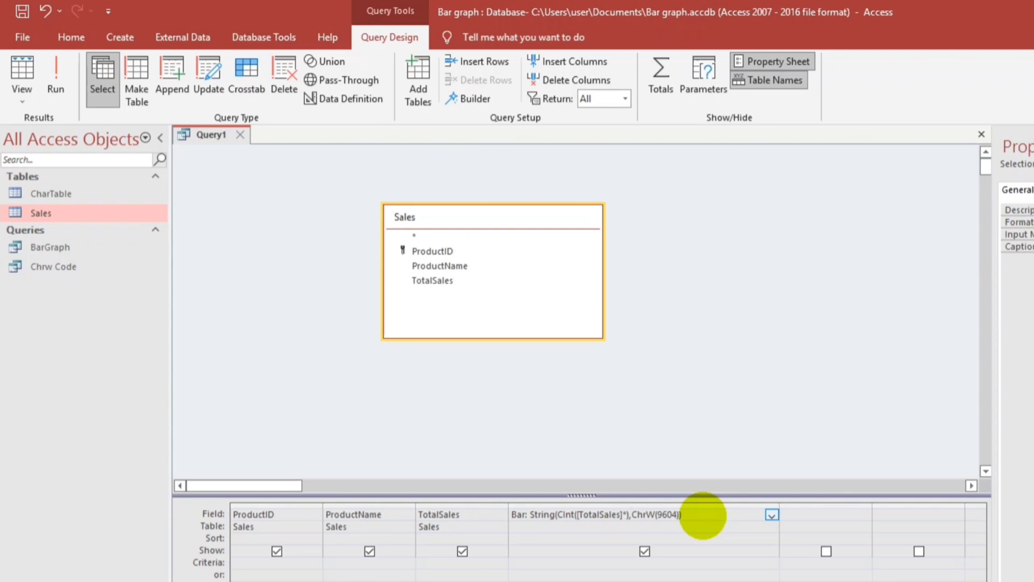
type("10")
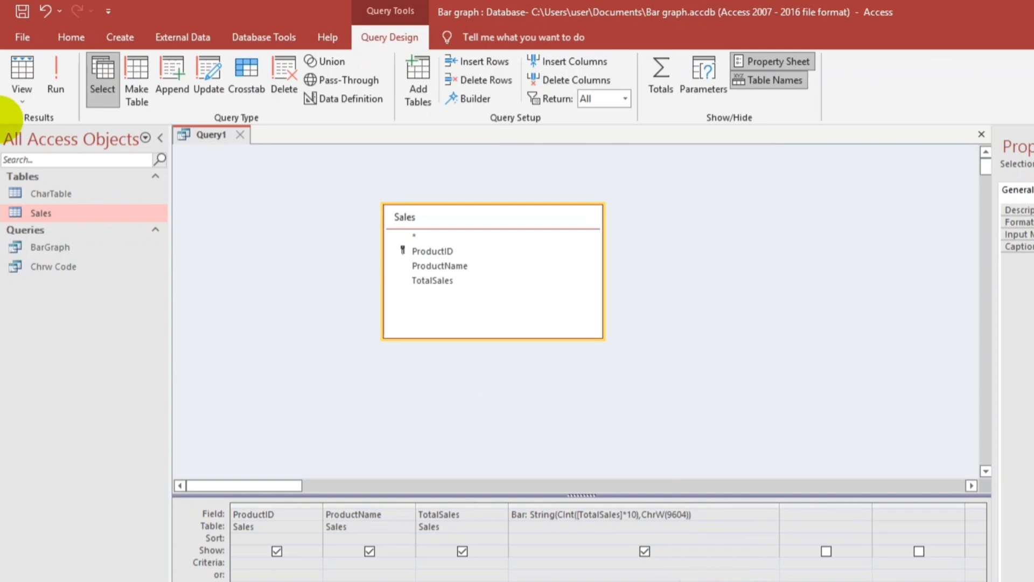
left_click(22, 70)
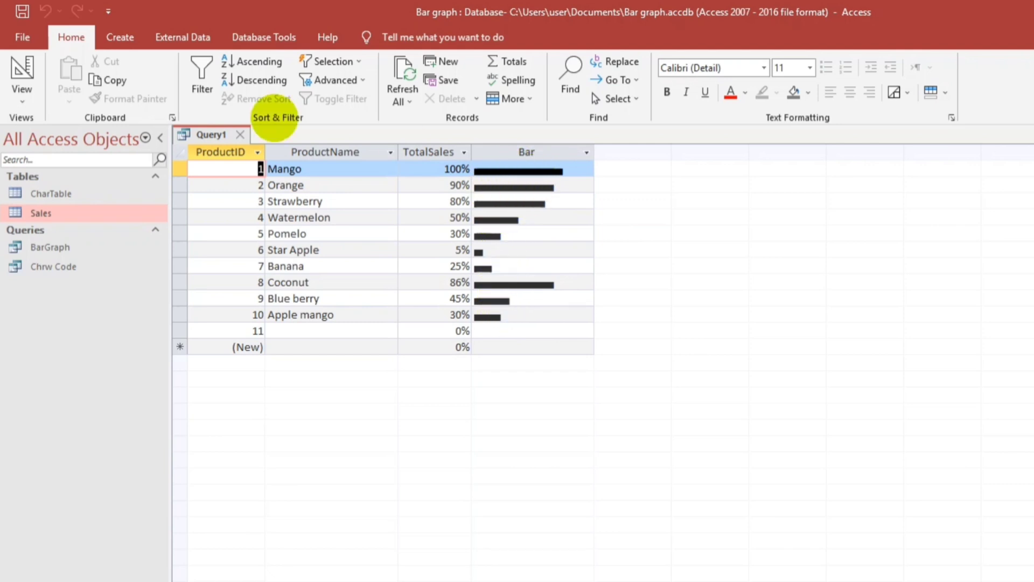
left_click(22, 70)
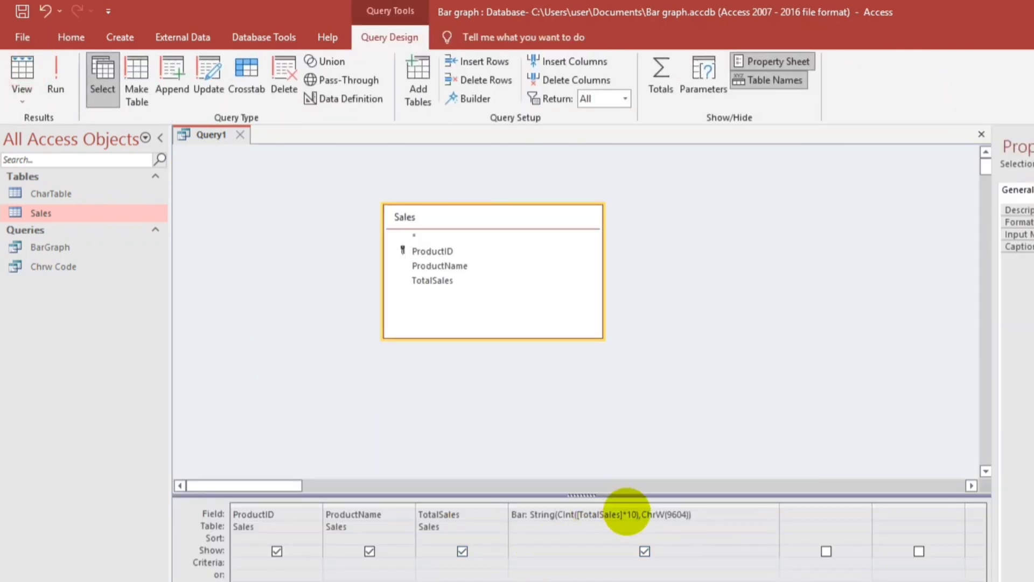
Compare results with a multiplier of 5, then restore the multiplier to 10.
double_click(630, 514)
type("5")
left_click(21, 69)
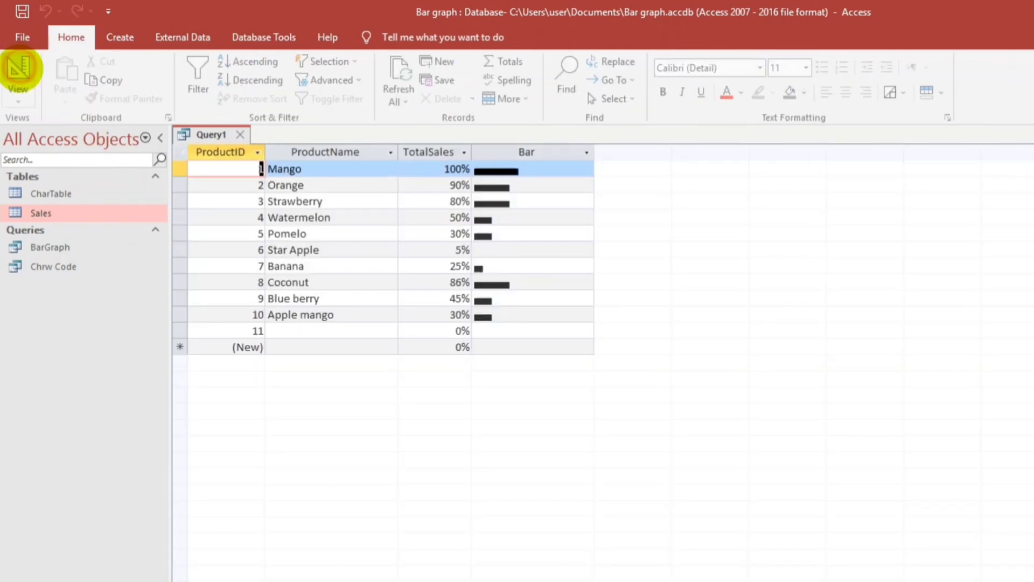
left_click(20, 66)
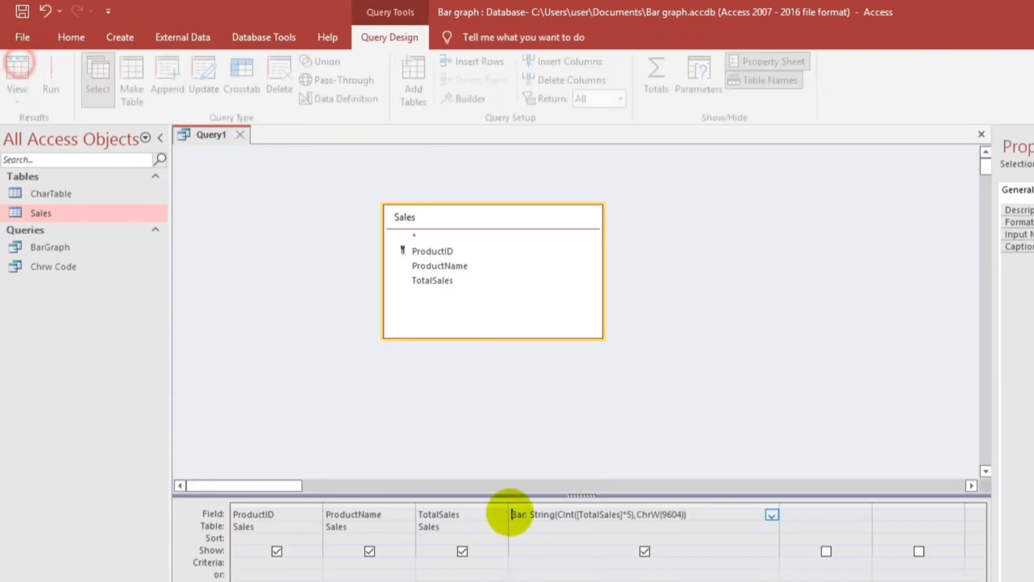
double_click(629, 515)
type("10")
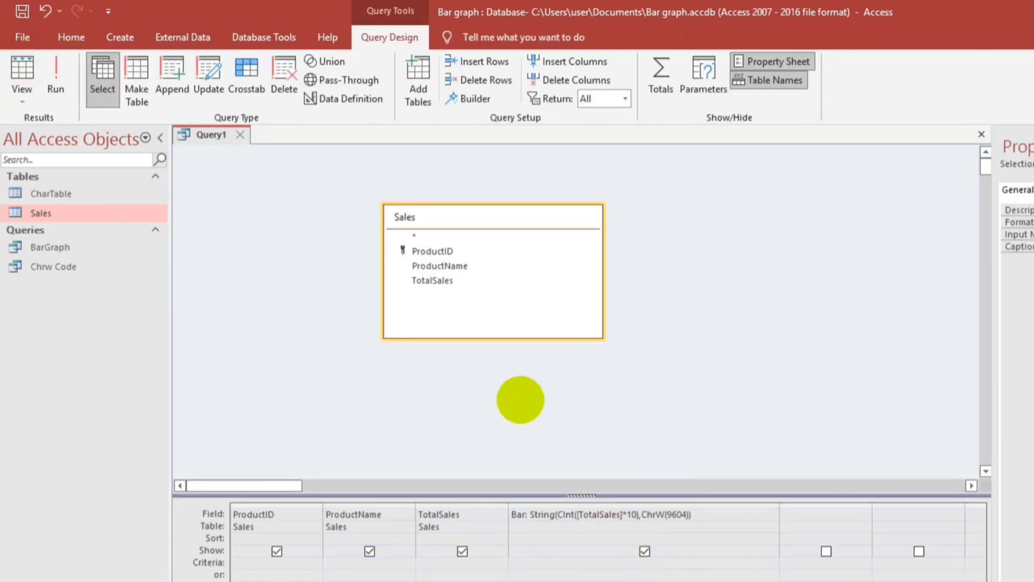
left_click(22, 66)
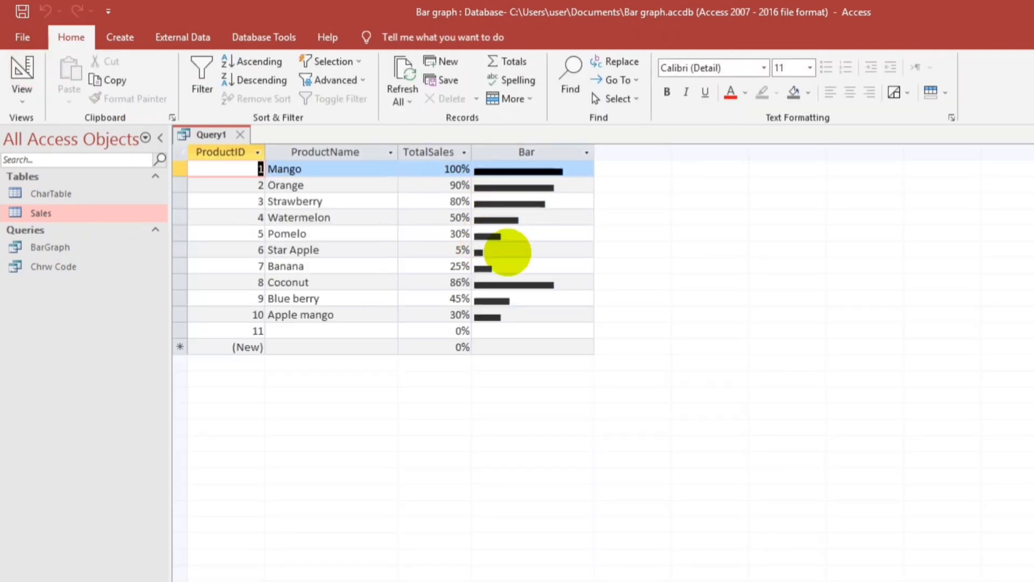
left_click(22, 75)
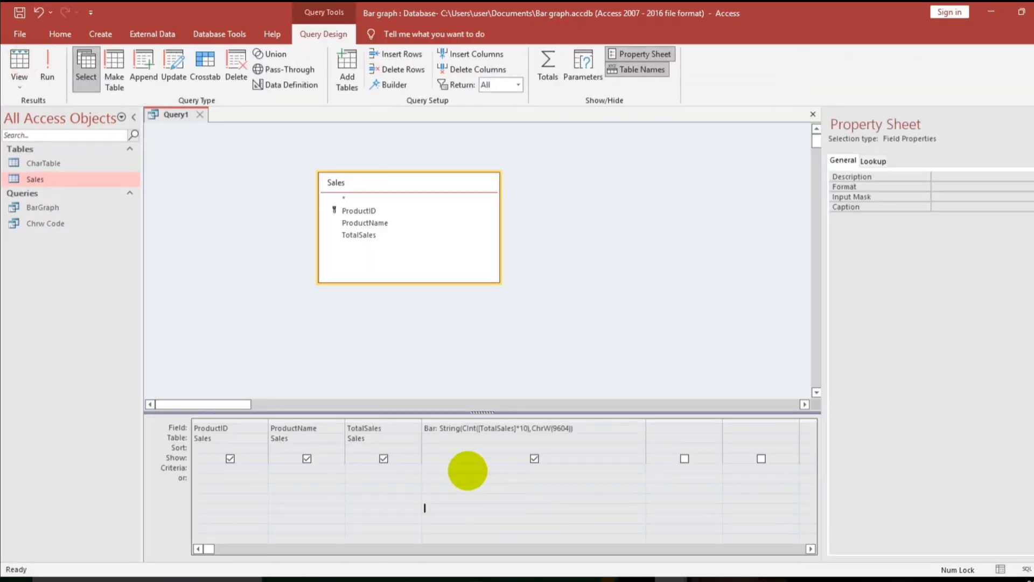
Set the Bar field's Format property to [Blue]@ and view the blue bars in Datasheet view.
left_click(456, 428)
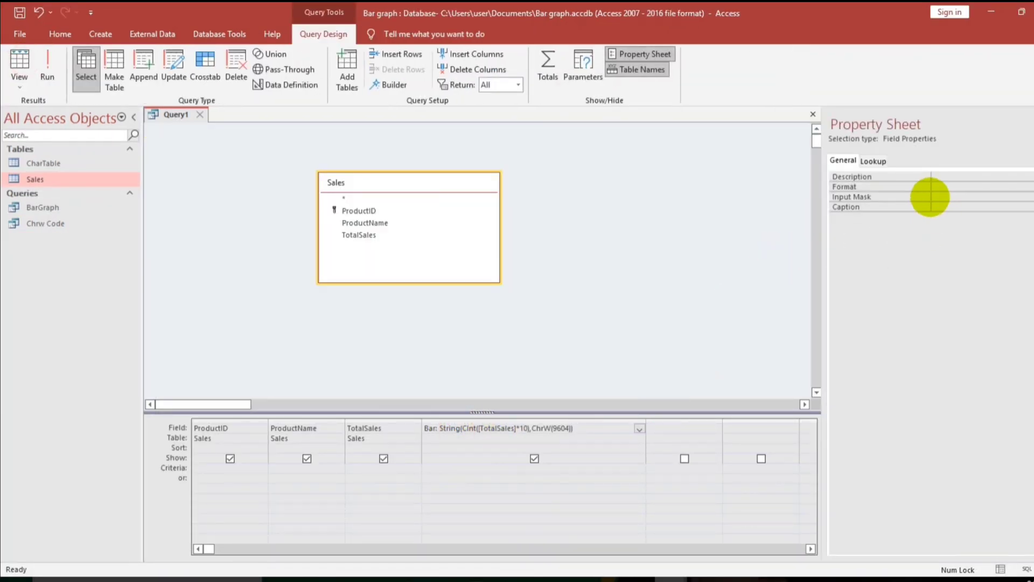
left_click(944, 188)
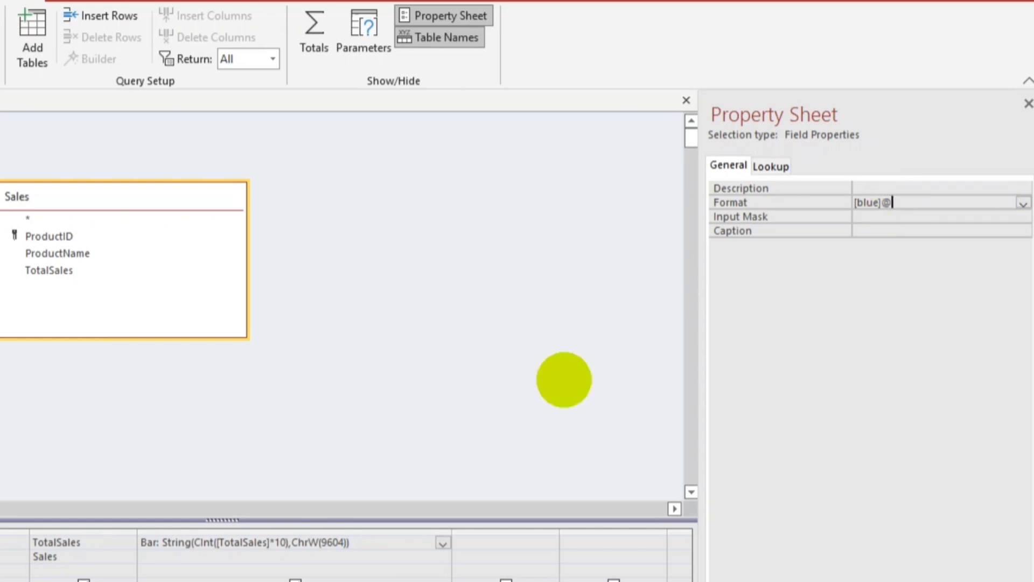
left_click(232, 542)
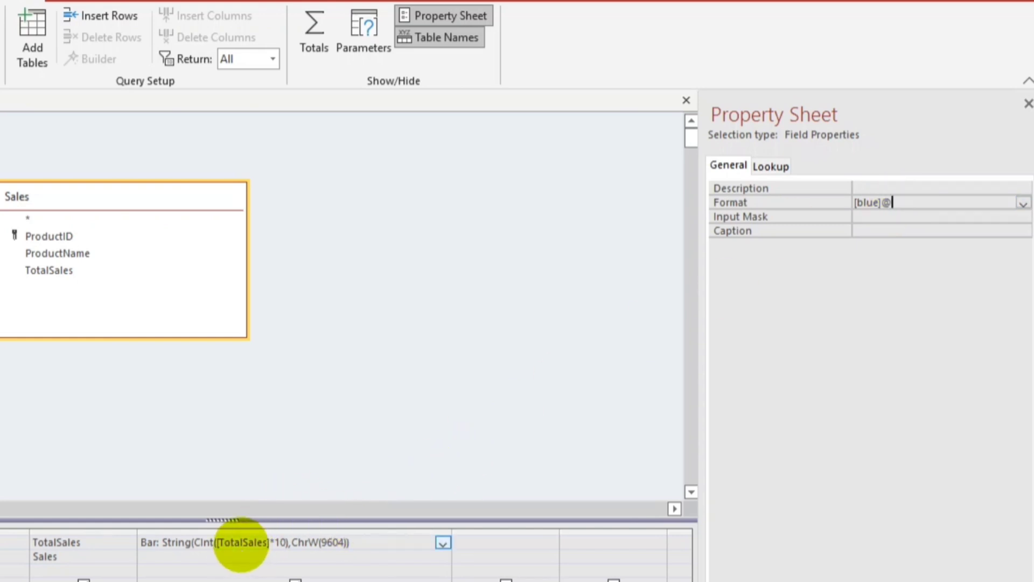
left_click(877, 216)
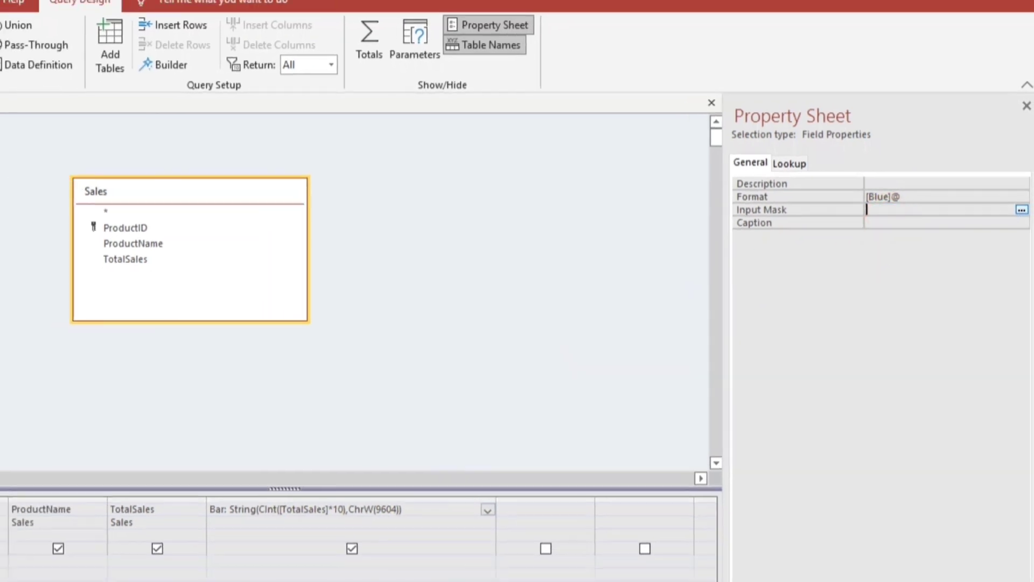
left_click(0, 56)
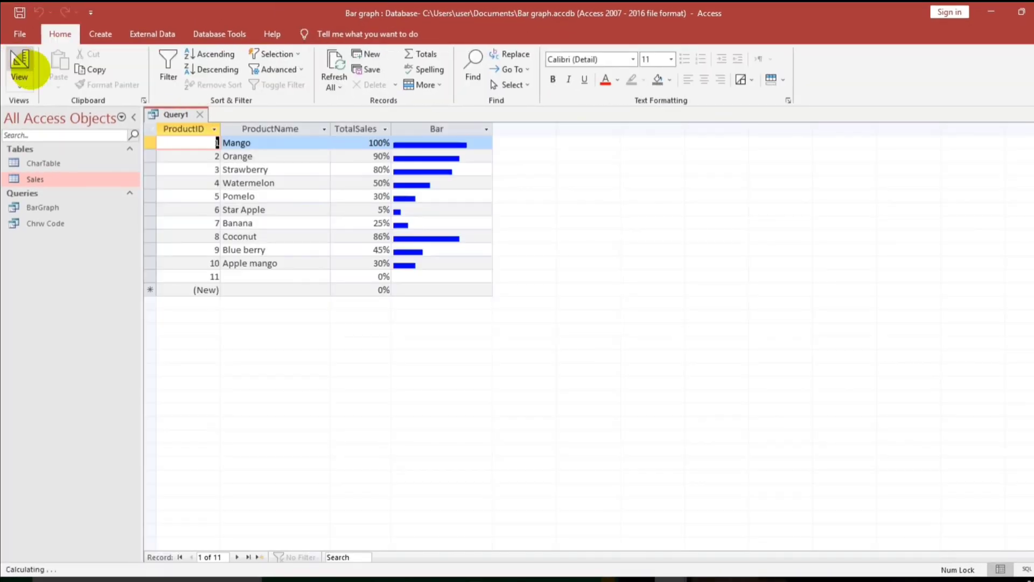